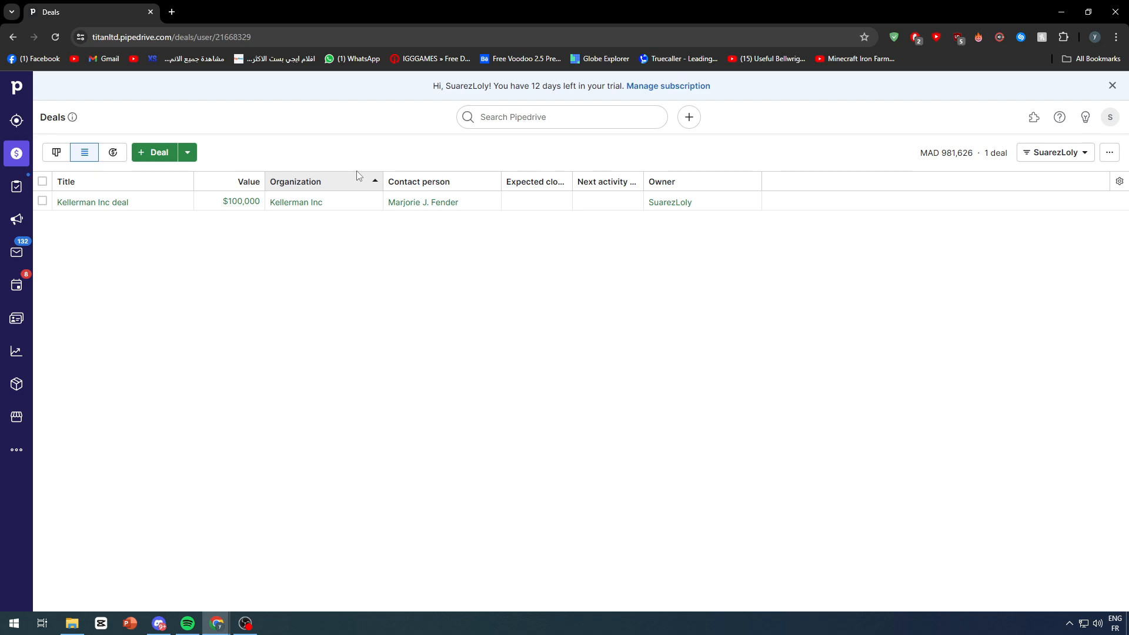
Step: Open Import data from the sidebar More menu and scroll through its upload options
{"action": "left_click", "coordinate": [12, 451]}
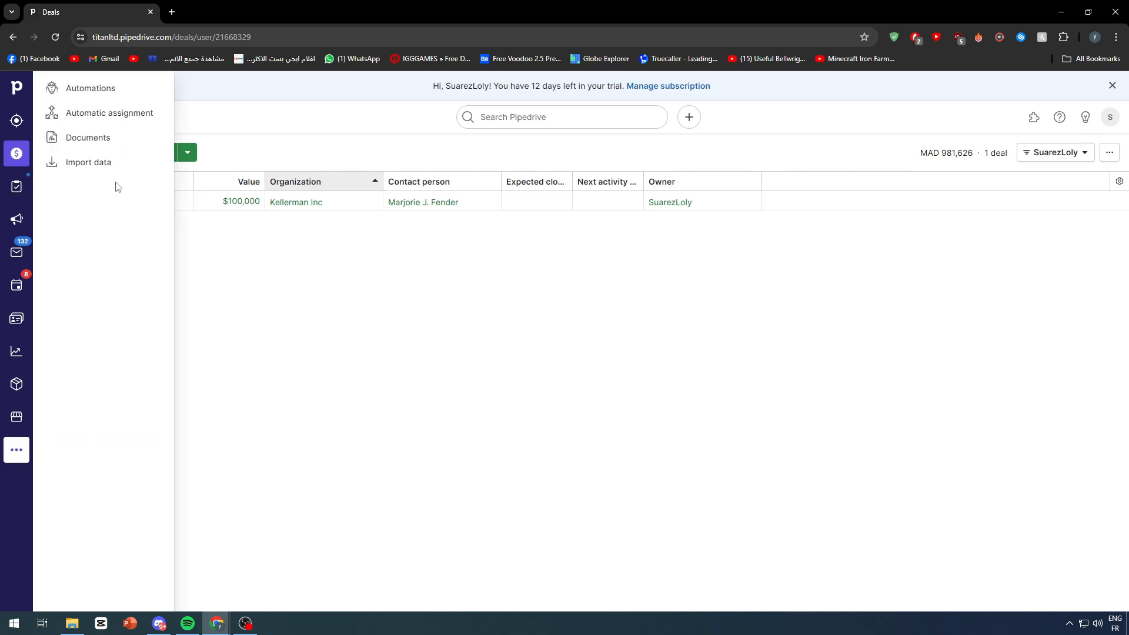
{"action": "left_click", "coordinate": [107, 166]}
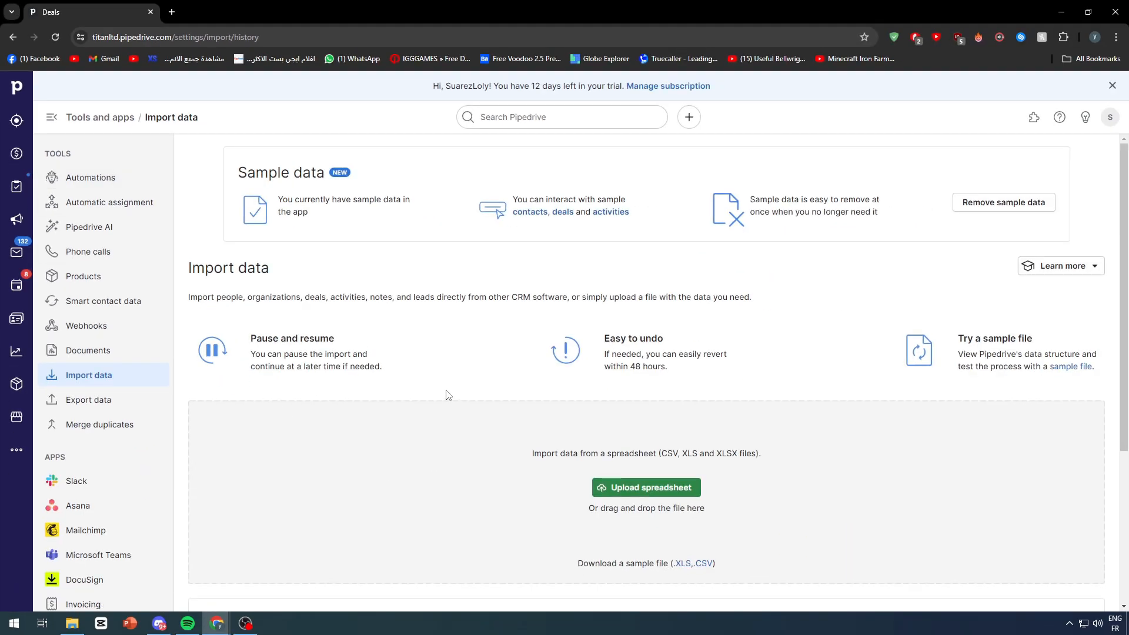
{"action": "scroll", "coordinate": [556, 469], "scroll_direction": "down", "scroll_amount": 3}
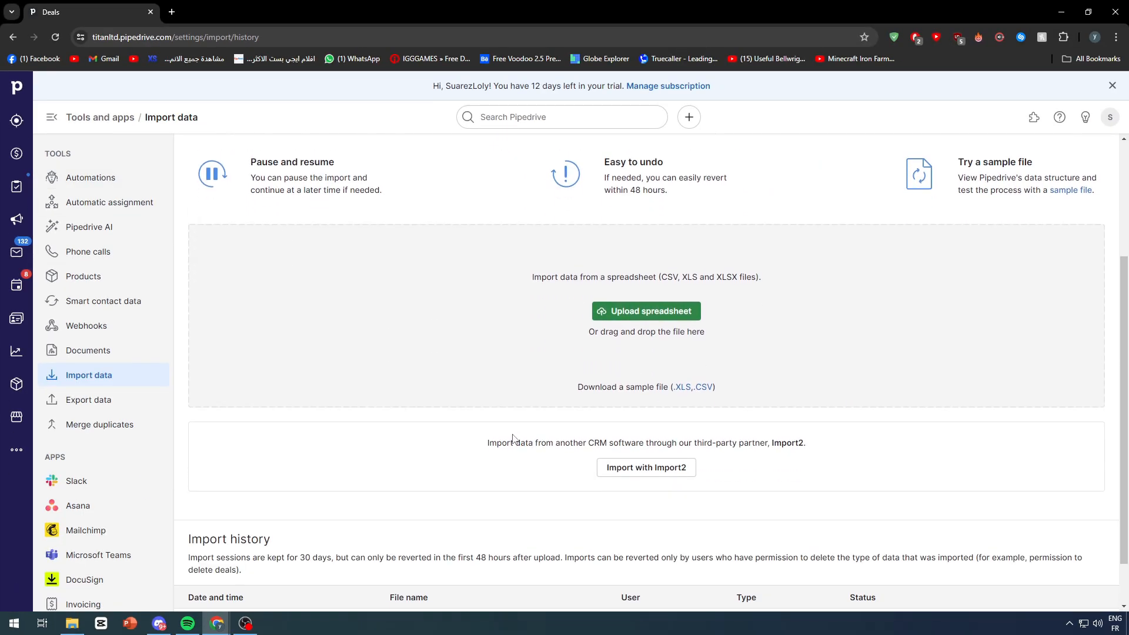
{"action": "scroll", "coordinate": [513, 438], "scroll_direction": "up", "scroll_amount": 3}
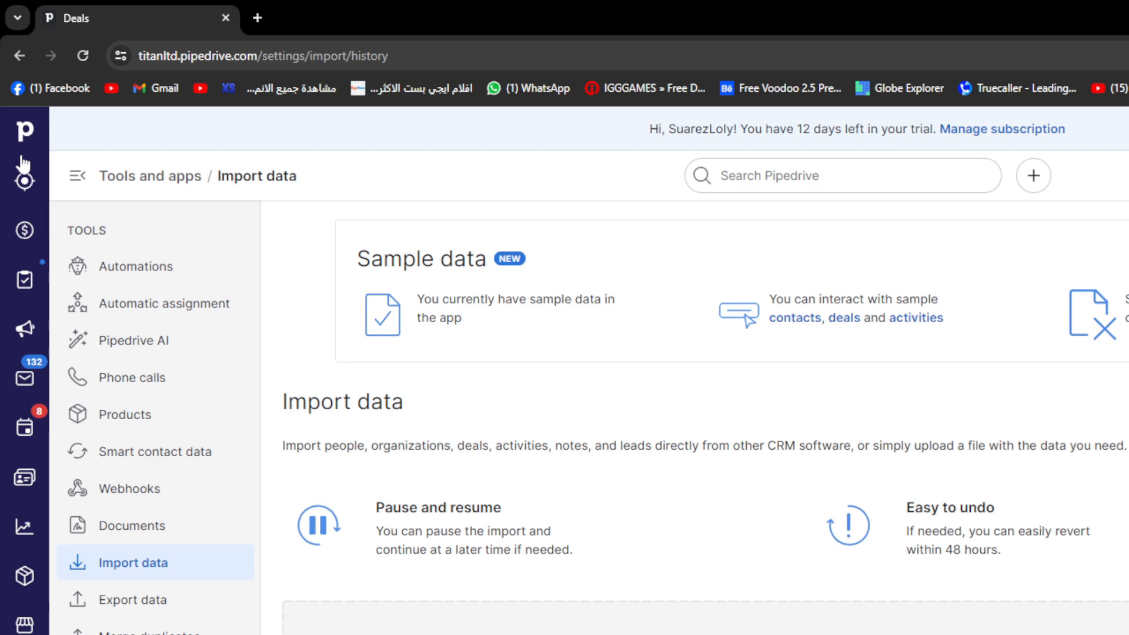
{"action": "left_click", "coordinate": [25, 182]}
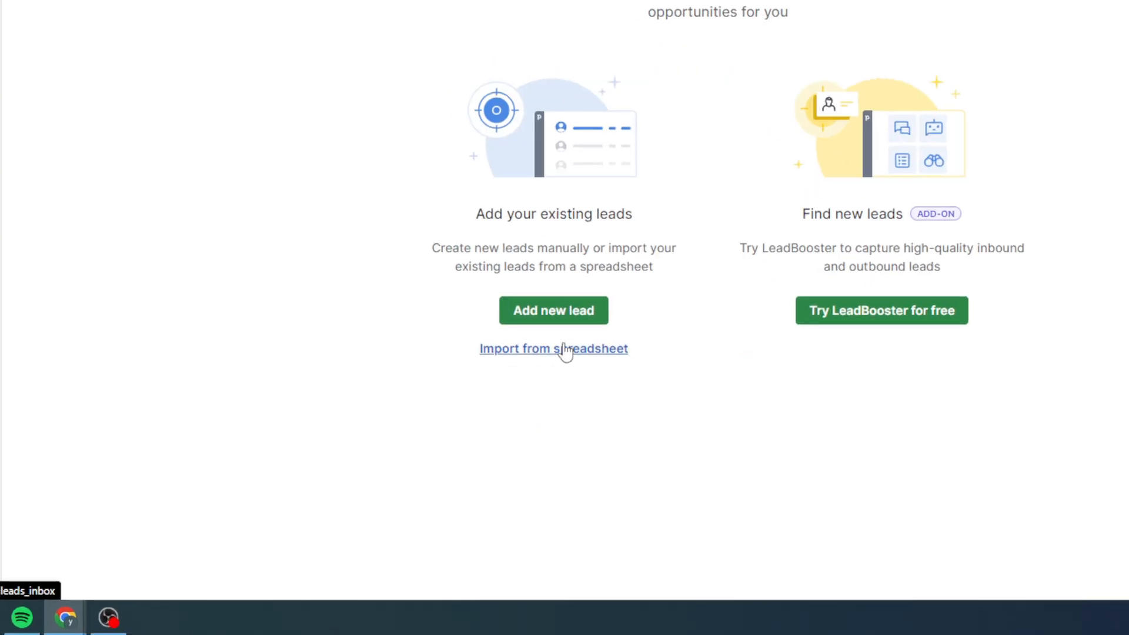
{"action": "left_click", "coordinate": [551, 450]}
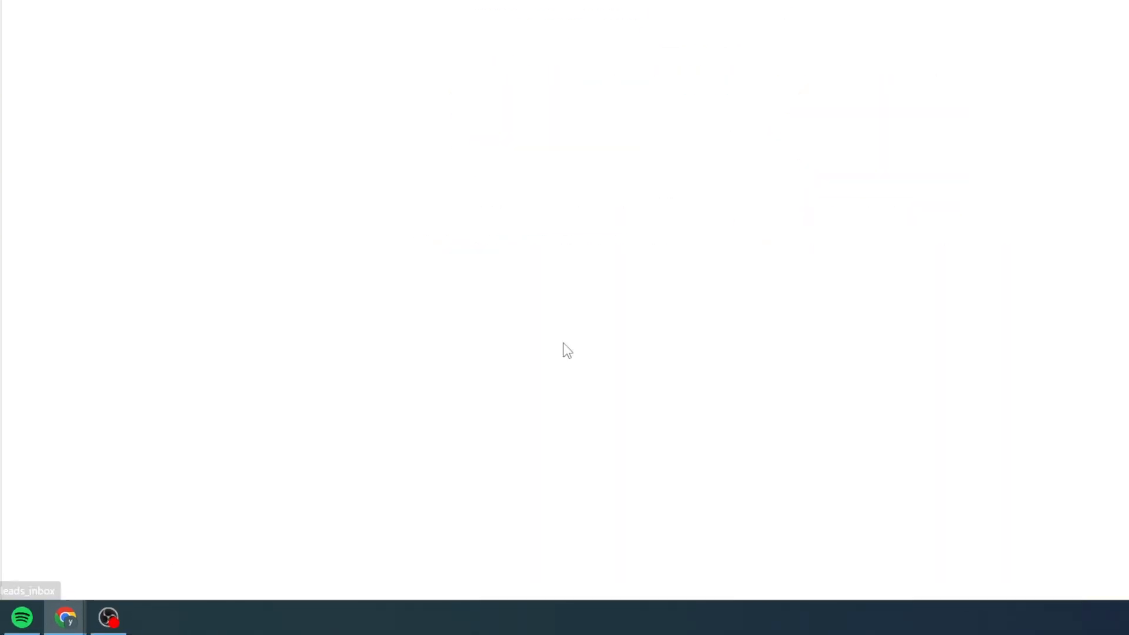
{"action": "scroll", "coordinate": [586, 405], "scroll_direction": "down", "scroll_amount": 3}
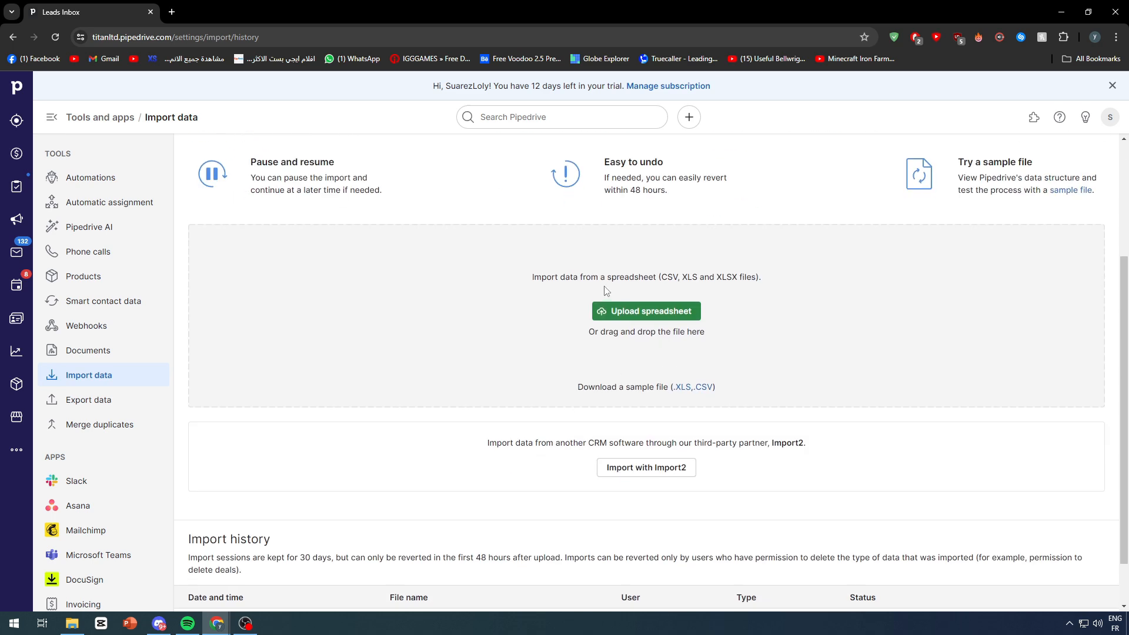
{"action": "scroll", "coordinate": [607, 291], "scroll_direction": "up", "scroll_amount": 2}
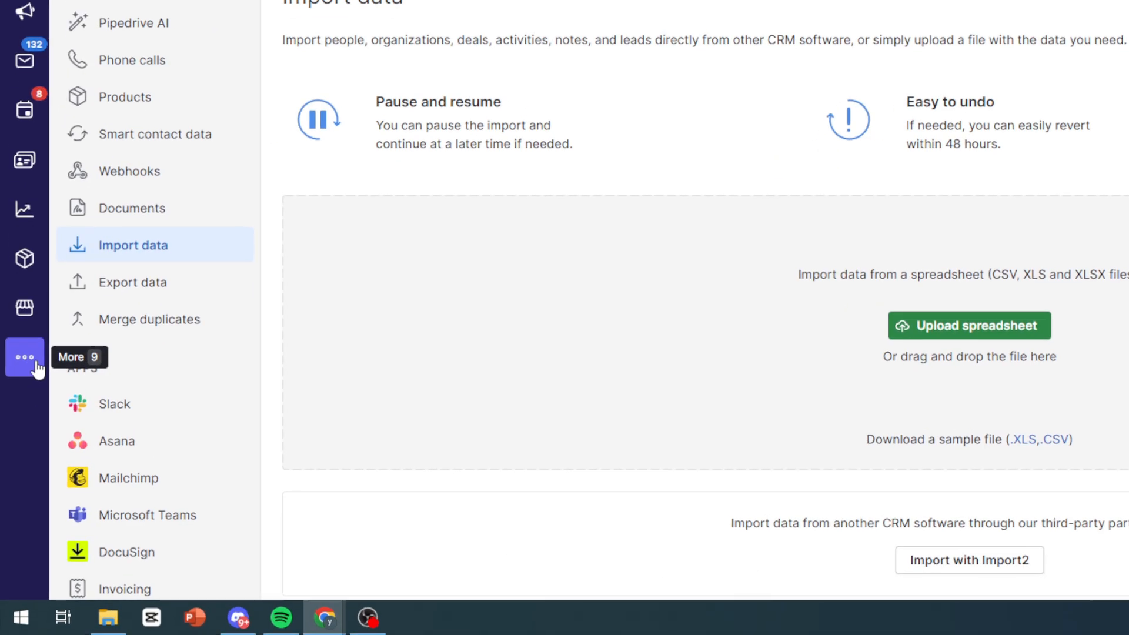
{"action": "left_click", "coordinate": [25, 357]}
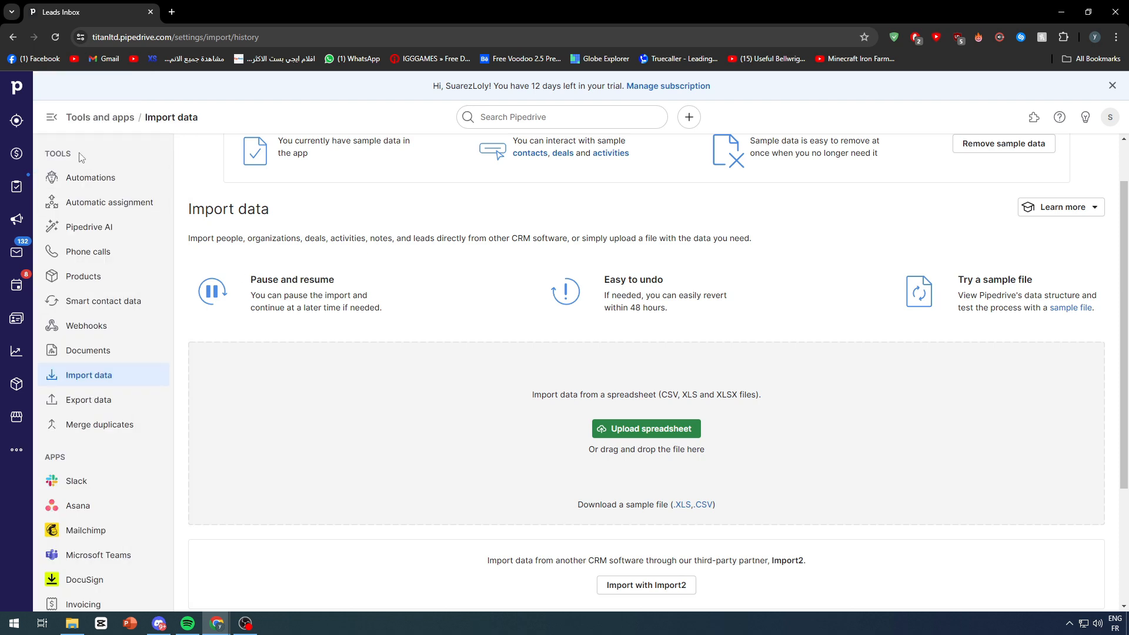
Step: Open the Add new lead form in the Leads Inbox and highlight its field labels
{"action": "left_click", "coordinate": [17, 120]}
{"action": "left_click", "coordinate": [538, 420]}
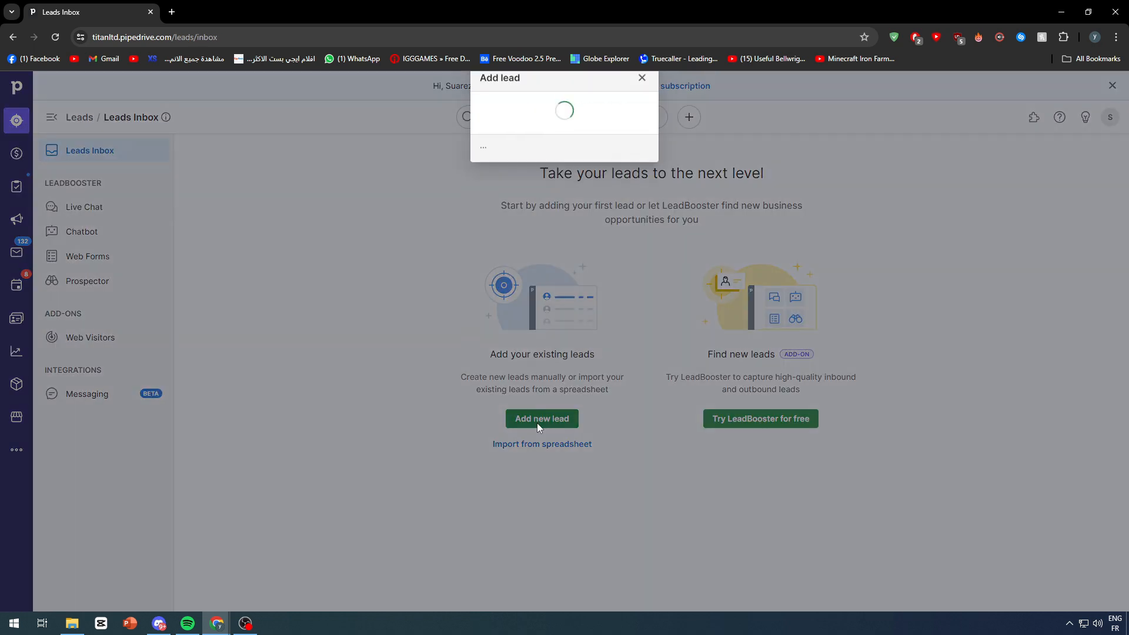
{"action": "left_click", "coordinate": [455, 140]}
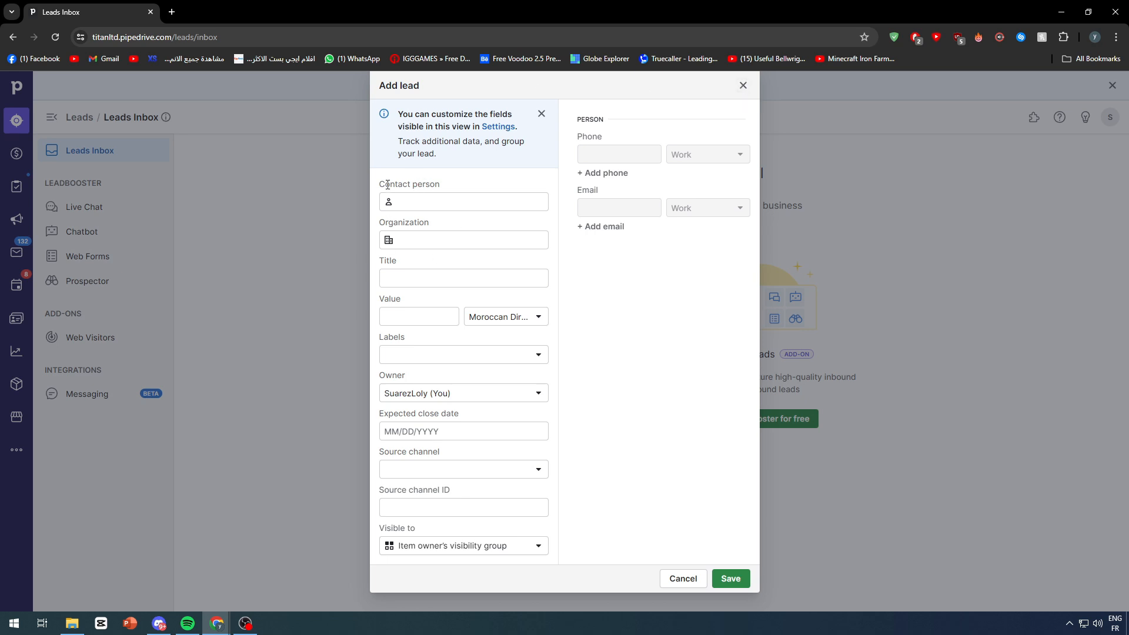
{"action": "left_click_drag", "start_coordinate": [385, 222], "coordinate": [456, 227]}
{"action": "left_click_drag", "start_coordinate": [380, 261], "coordinate": [397, 262]}
Step: Create 'New Microsoft Excel Worksheet' on the desktop and open it maximised in Excel
{"action": "key", "text": "super+d"}
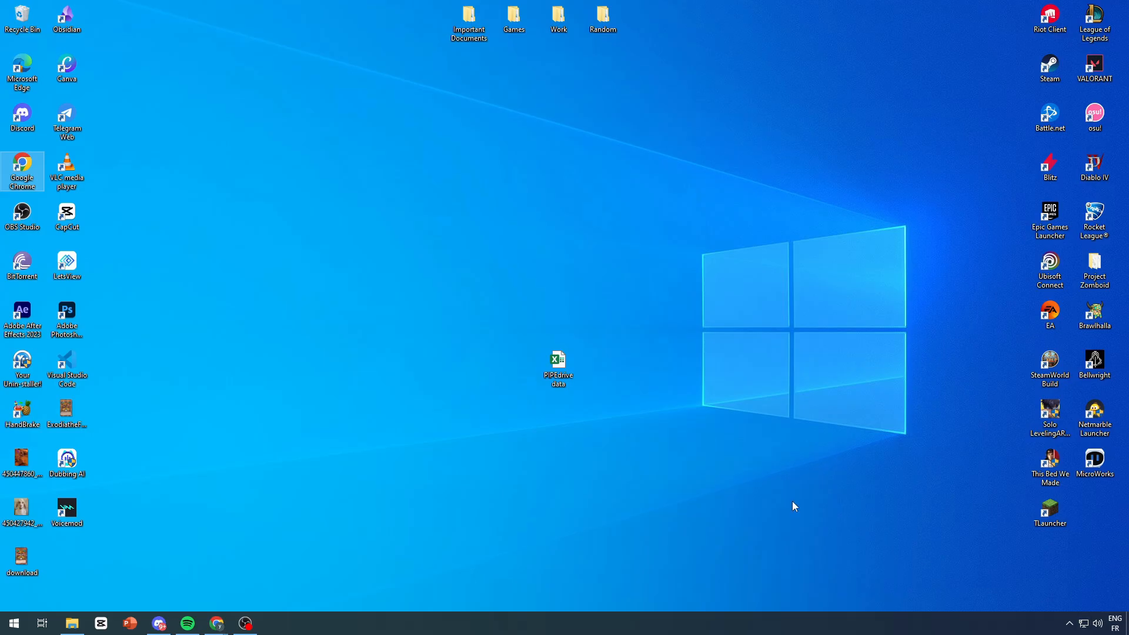
{"action": "right_click", "coordinate": [625, 397]}
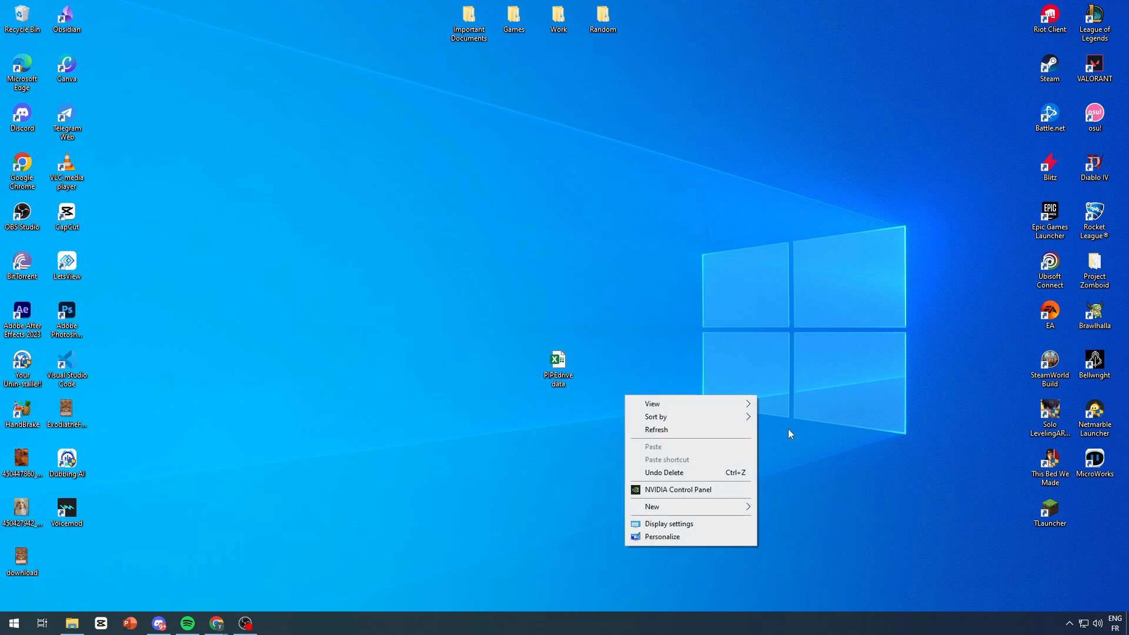
{"action": "mouse_move", "coordinate": [729, 510]}
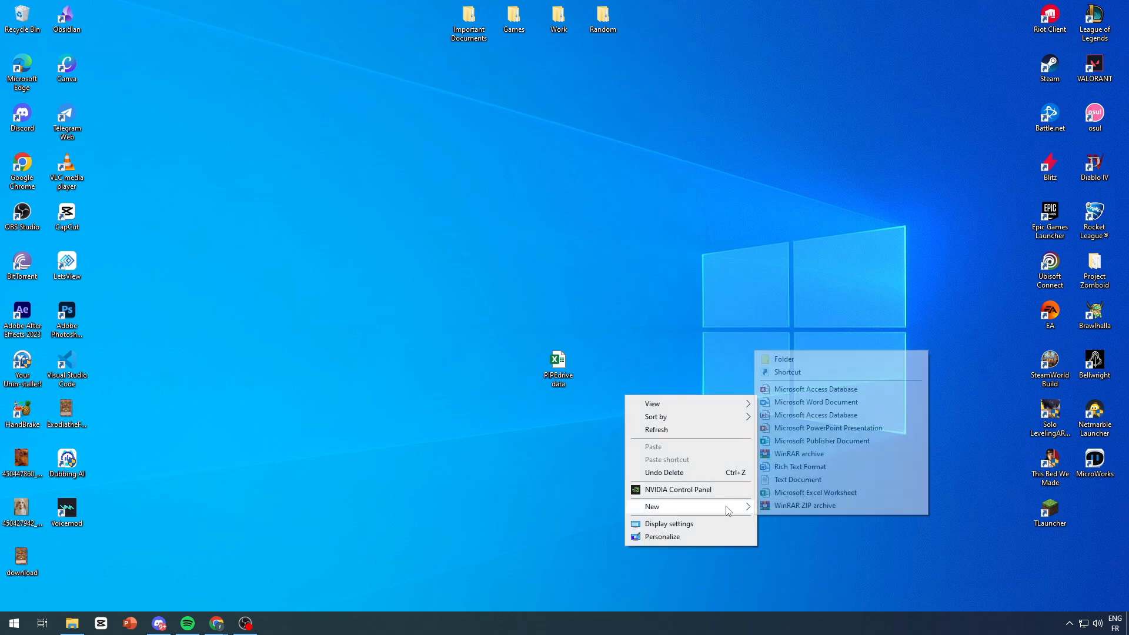
{"action": "left_click", "coordinate": [818, 493]}
{"action": "key", "text": "Return"}
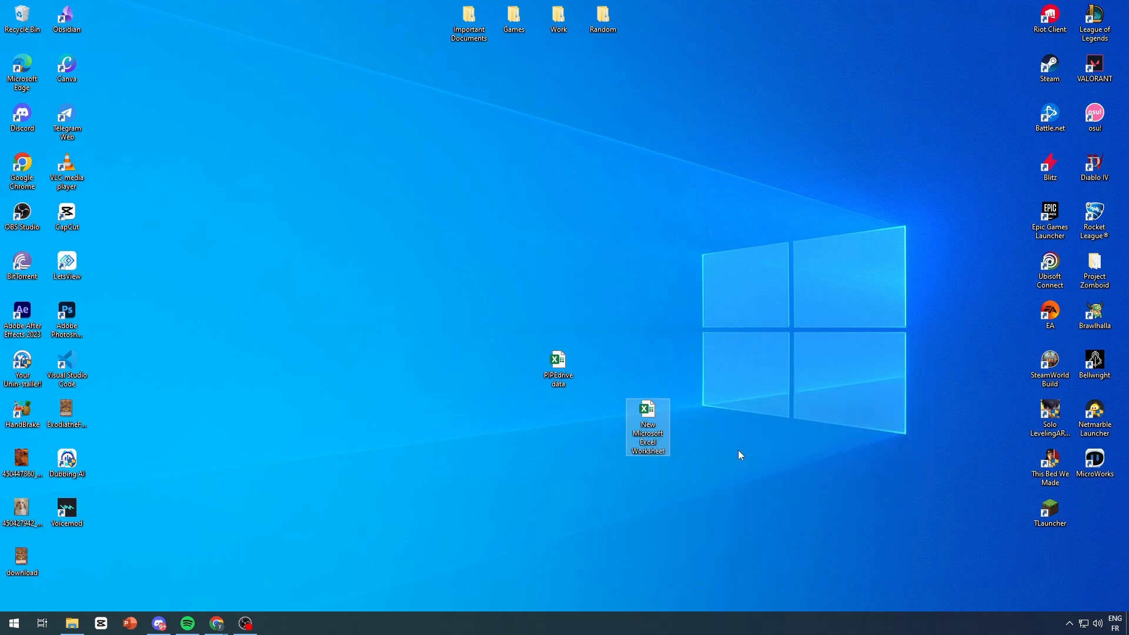
{"action": "double_click", "coordinate": [650, 417]}
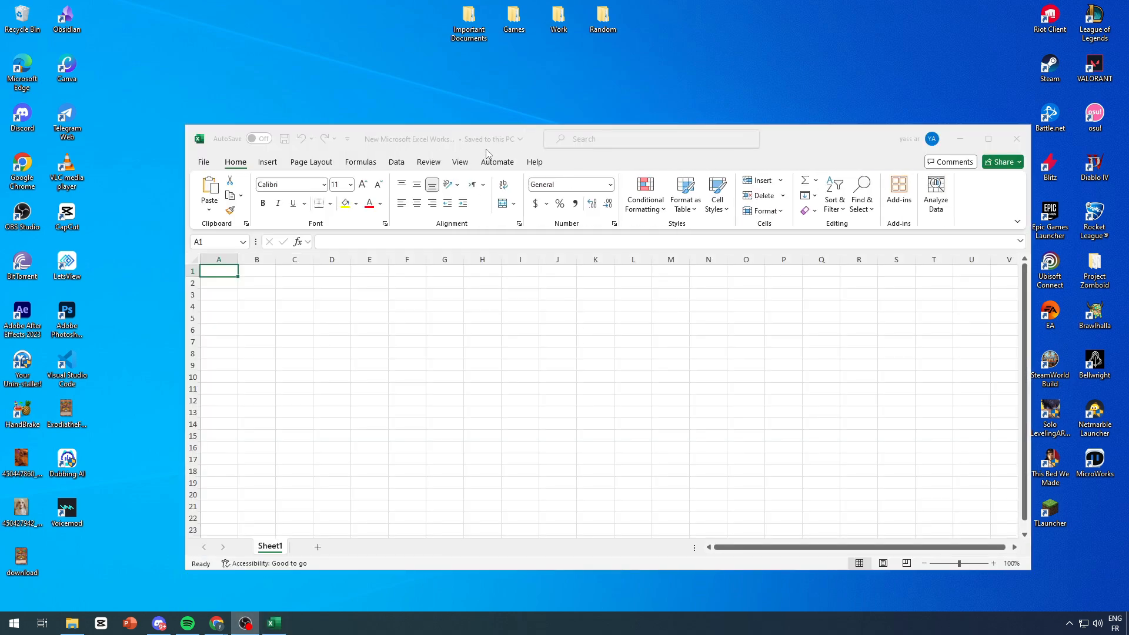
{"action": "double_click", "coordinate": [797, 143]}
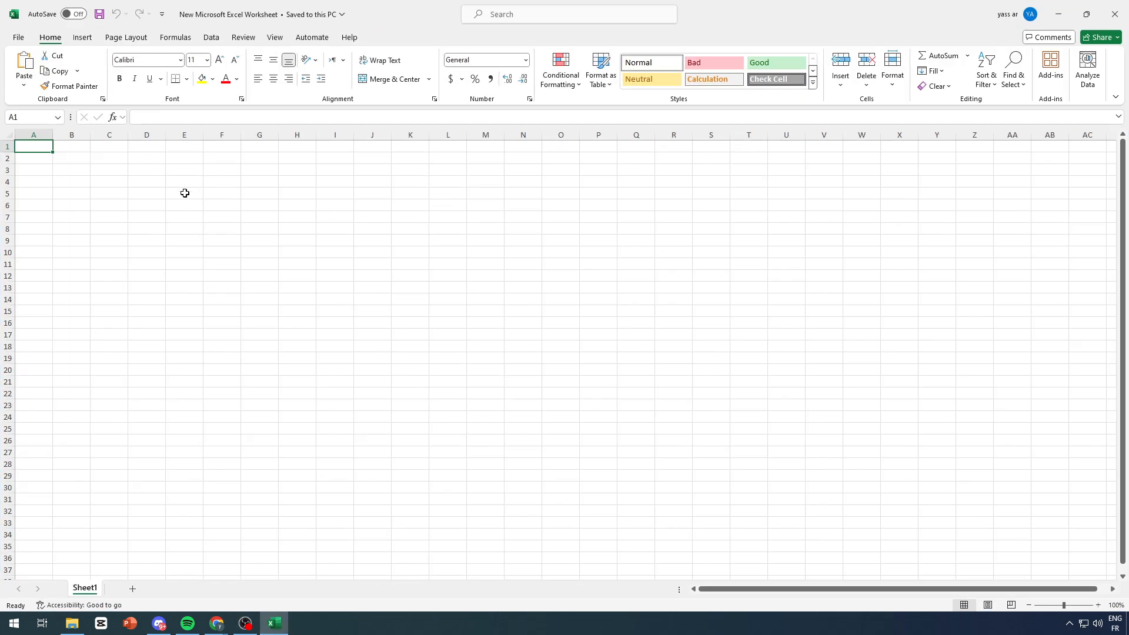
Step: Paste the Contact person label from the Add lead form into B2 and widen column B
{"action": "mouse_move", "coordinate": [217, 622]}
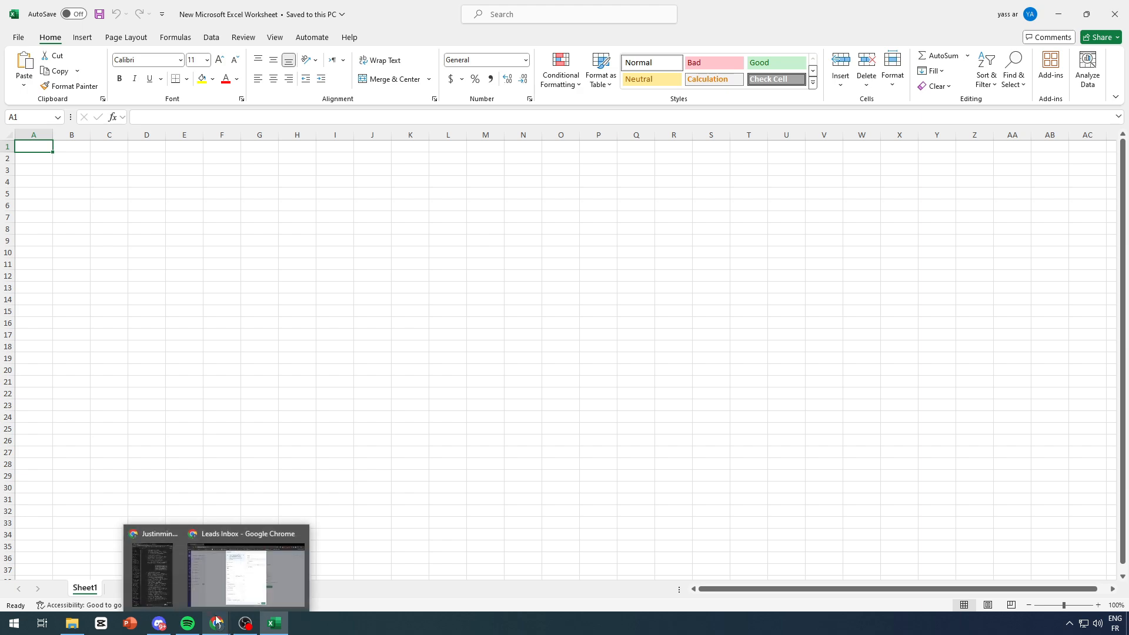
{"action": "left_click", "coordinate": [237, 591]}
{"action": "triple_click", "coordinate": [424, 185]}
{"action": "key", "text": "ctrl+c"}
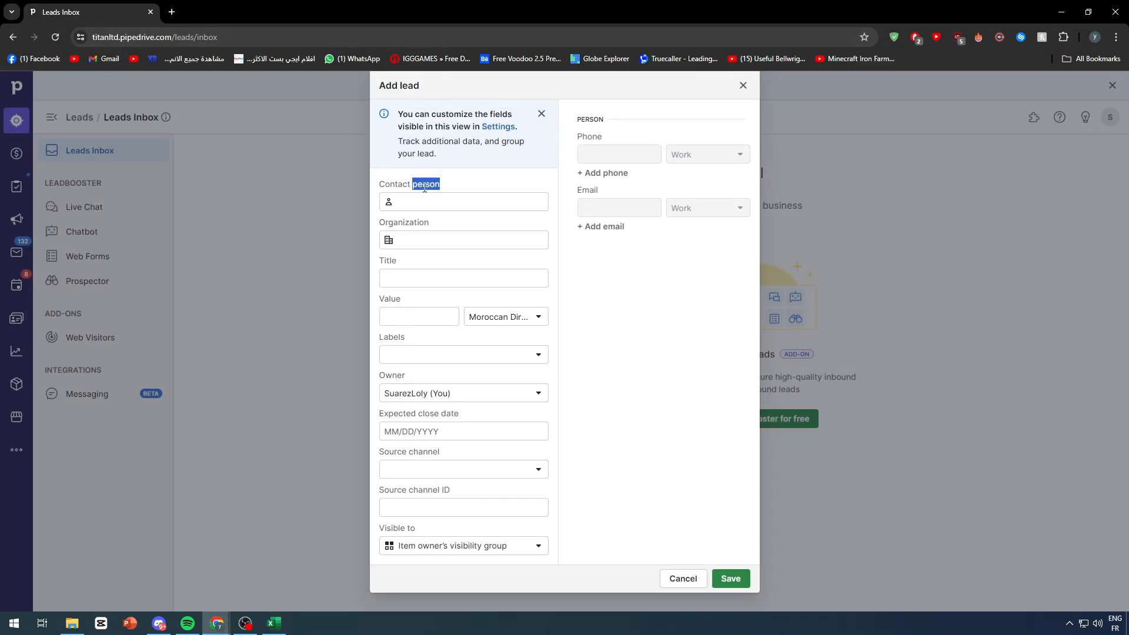
{"action": "left_click", "coordinate": [274, 623]}
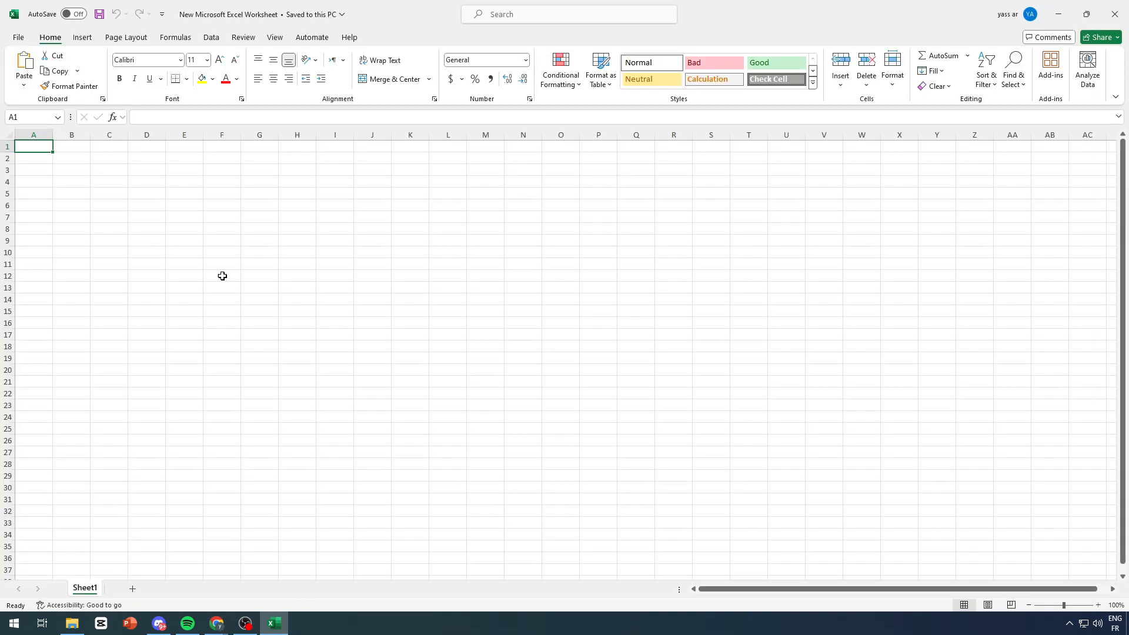
{"action": "double_click", "coordinate": [76, 158]}
{"action": "key", "text": "ctrl+v"}
{"action": "left_click", "coordinate": [189, 191]}
{"action": "left_click_drag", "start_coordinate": [90, 135], "coordinate": [177, 135]}
{"action": "key", "text": "Down"}
{"action": "key", "text": "Down"}
{"action": "key", "text": "Down"}
{"action": "key", "text": "Down"}
{"action": "key", "text": "Down"}
{"action": "key", "text": "Down"}
{"action": "key", "text": "Down"}
{"action": "key", "text": "Down"}
{"action": "key", "text": "Down"}
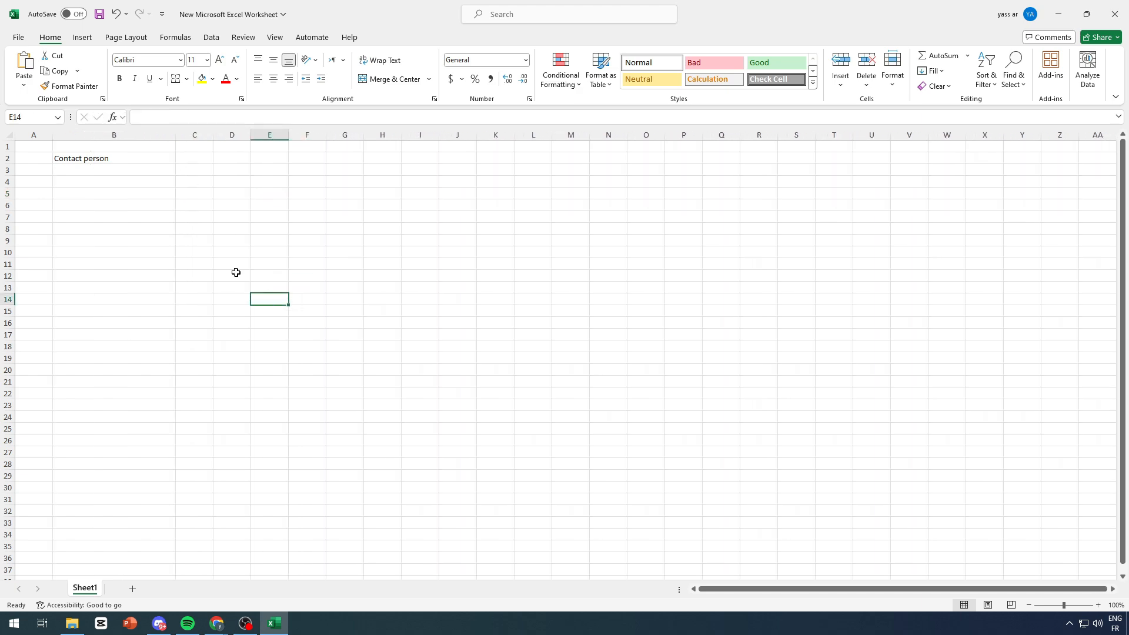
{"action": "left_click_drag", "start_coordinate": [235, 273], "coordinate": [234, 287]}
Step: Paste the Organization label into C2 and widen column C
{"action": "left_click", "coordinate": [217, 622]}
{"action": "left_click", "coordinate": [402, 236]}
{"action": "double_click", "coordinate": [402, 227]}
{"action": "key", "text": "ctrl+c"}
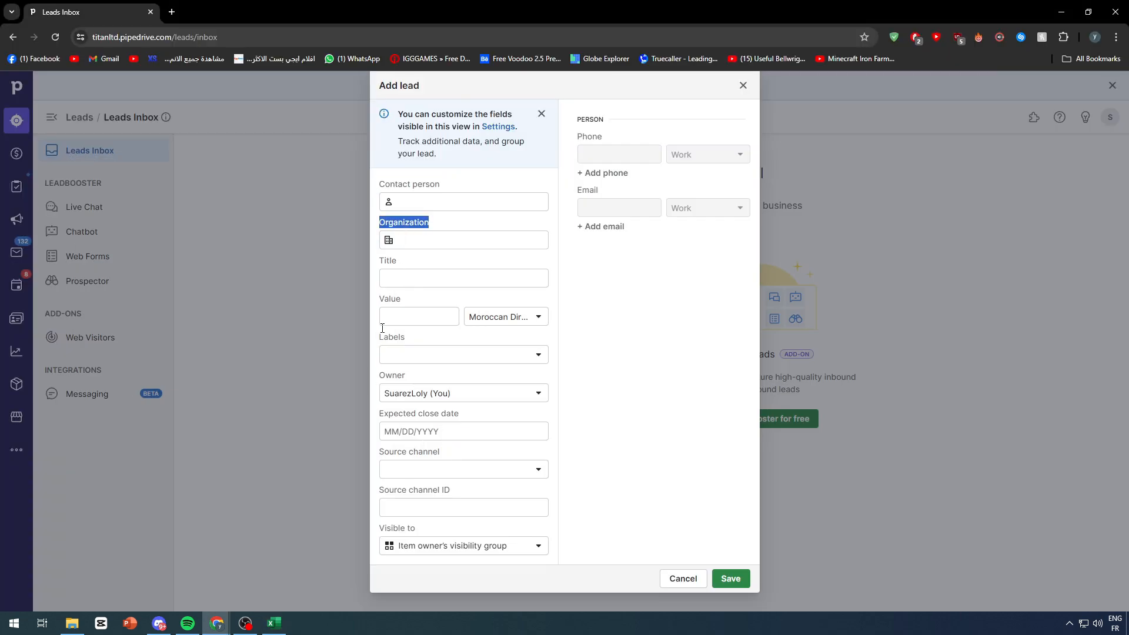
{"action": "left_click", "coordinate": [274, 623]}
{"action": "left_click", "coordinate": [188, 159]}
{"action": "key", "text": "ctrl+v"}
{"action": "left_click", "coordinate": [307, 205]}
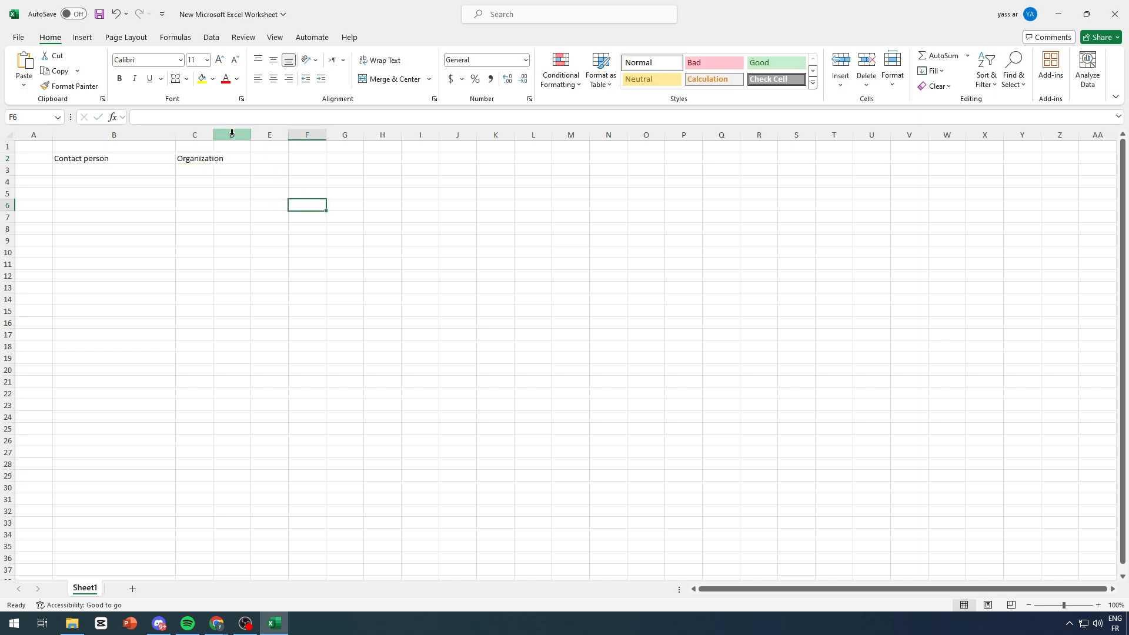
{"action": "left_click_drag", "start_coordinate": [213, 134], "coordinate": [248, 135]}
Step: Paste the Title label into D2 and widen column D
{"action": "key", "text": "alt+Tab"}
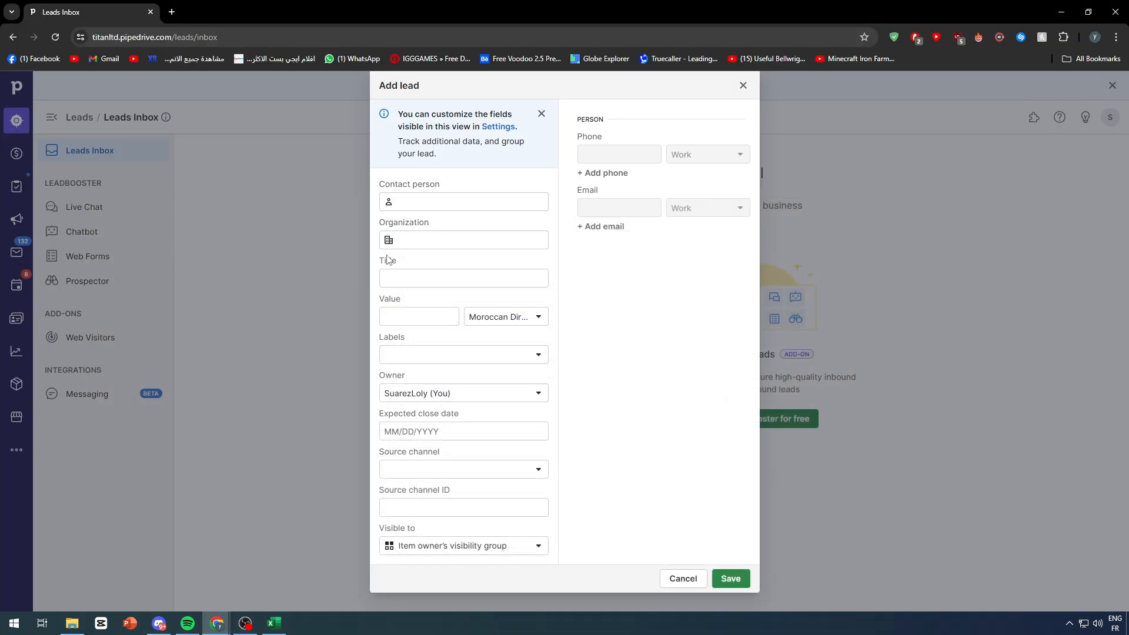
{"action": "double_click", "coordinate": [387, 261]}
{"action": "key", "text": "ctrl+c"}
{"action": "left_click", "coordinate": [274, 622]}
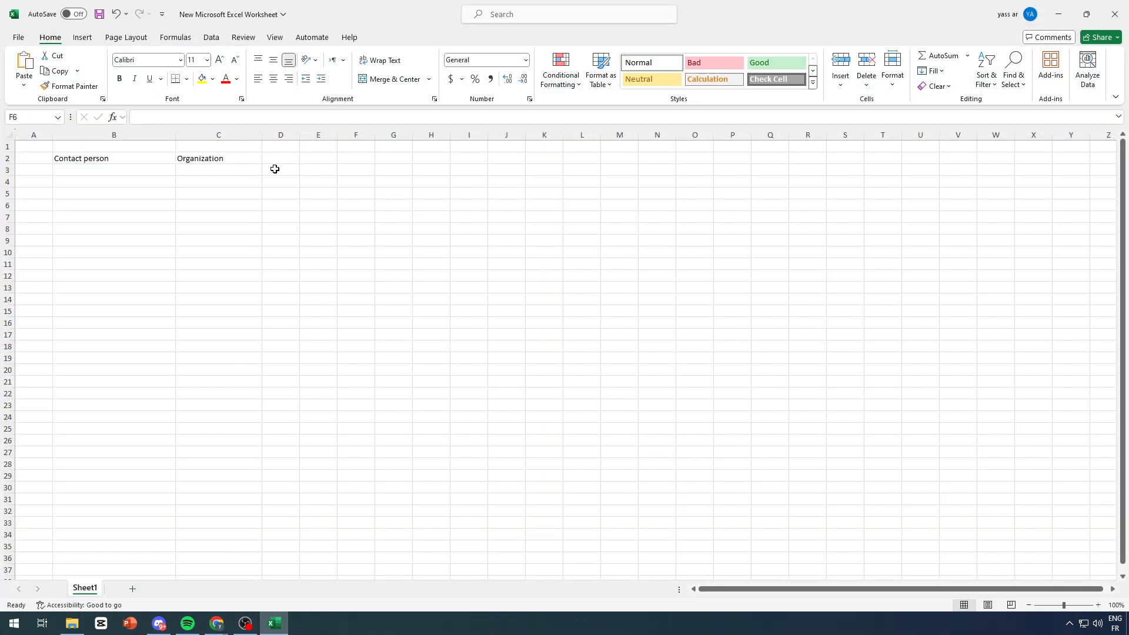
{"action": "left_click", "coordinate": [278, 160]}
{"action": "key", "text": "ctrl+v"}
{"action": "left_click", "coordinate": [281, 193]}
{"action": "left_click_drag", "start_coordinate": [301, 135], "coordinate": [328, 138]}
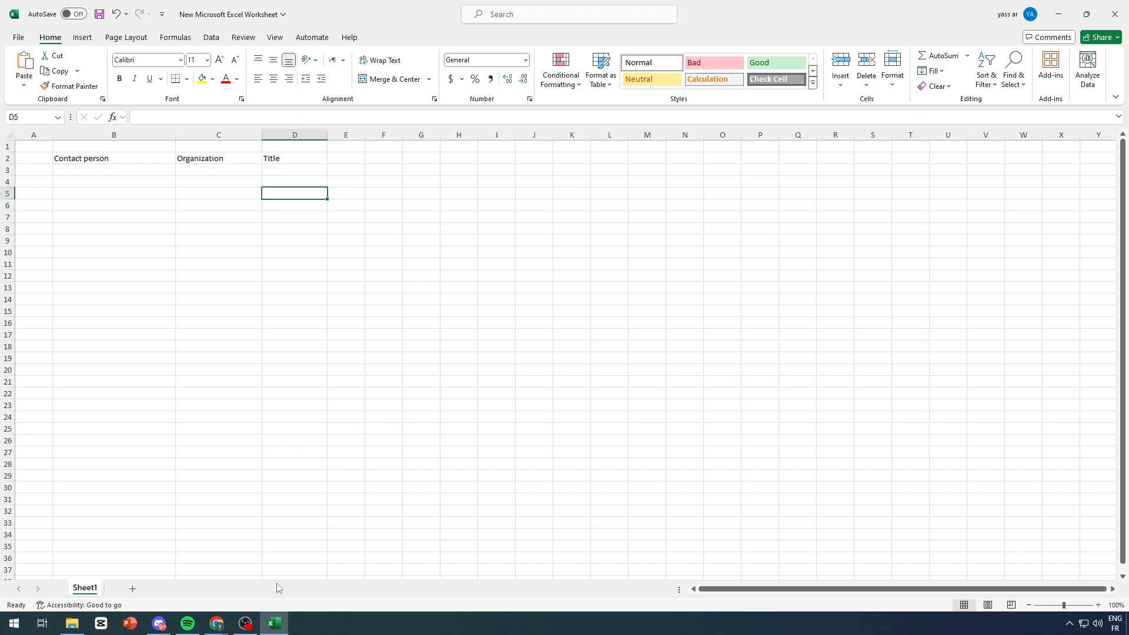
Step: Paste the Value label into E2 and widen column E
{"action": "left_click", "coordinate": [274, 622]}
{"action": "double_click", "coordinate": [390, 299]}
{"action": "key", "text": "ctrl+c"}
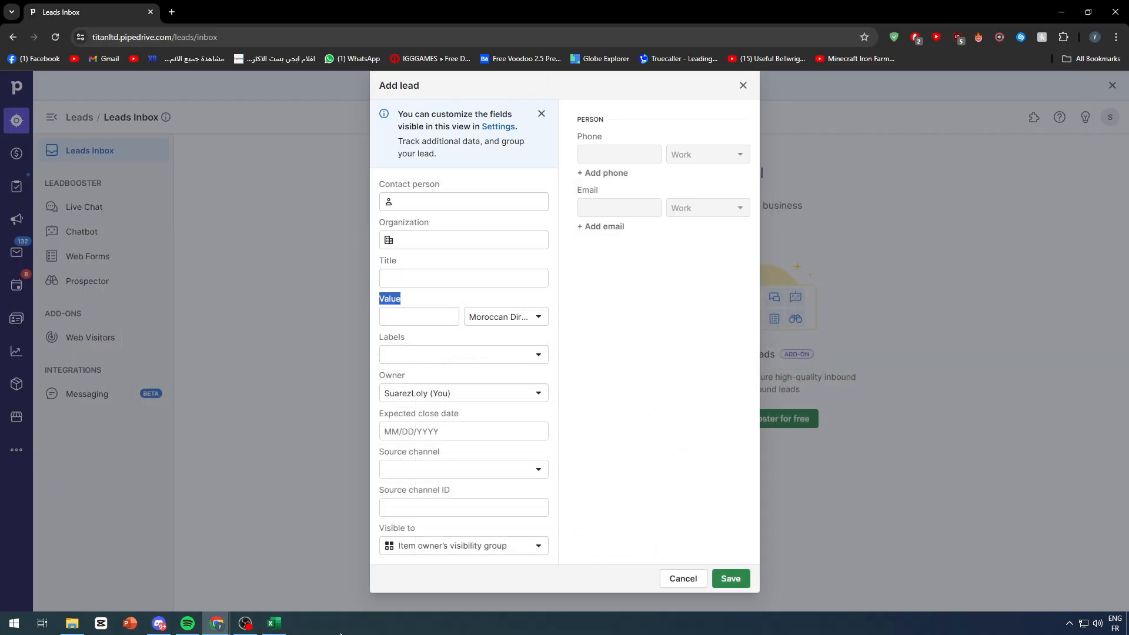
{"action": "left_click", "coordinate": [274, 622]}
{"action": "left_click", "coordinate": [346, 158]}
{"action": "key", "text": "ctrl+v"}
{"action": "left_click", "coordinate": [383, 240]}
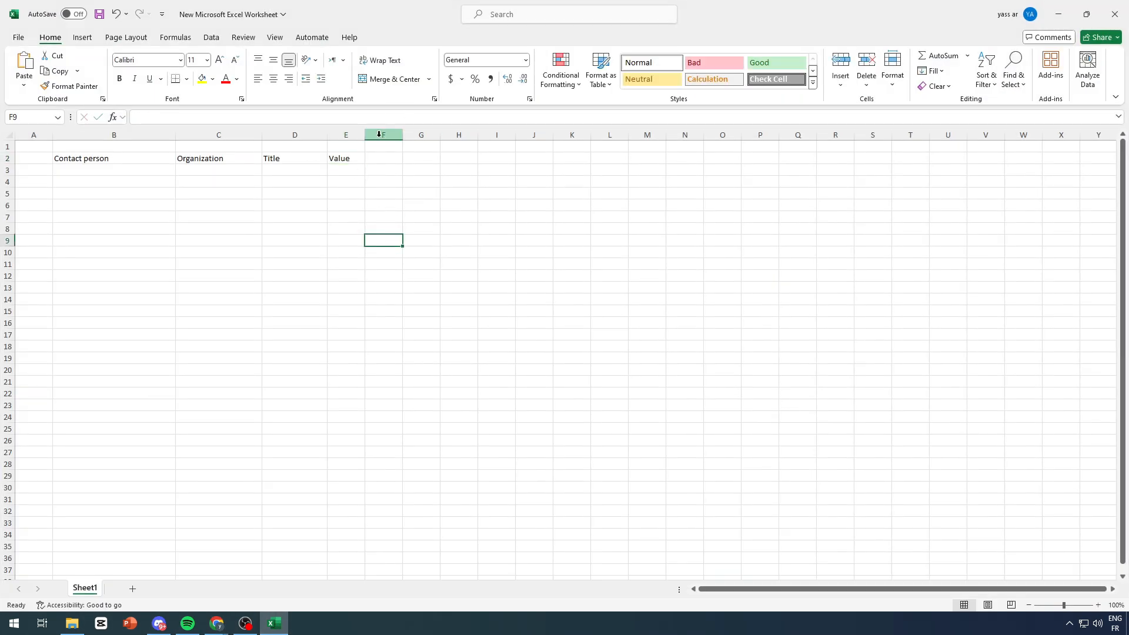
{"action": "left_click_drag", "start_coordinate": [364, 134], "coordinate": [402, 136]}
Step: Copy the Phone label from the form into cell F2
{"action": "left_click", "coordinate": [274, 622]}
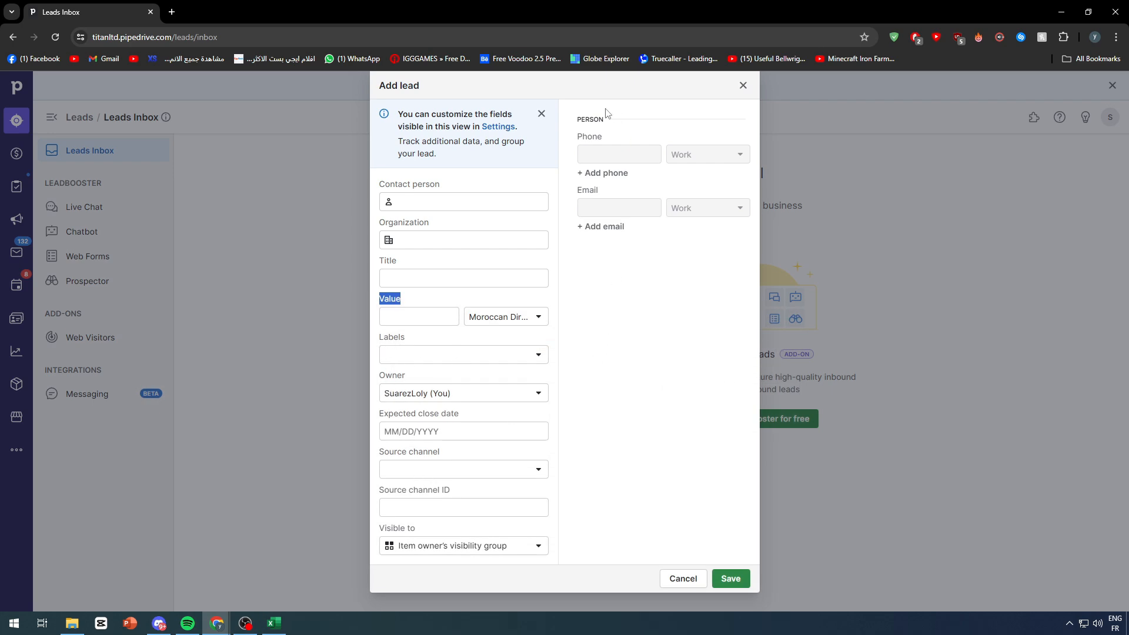
{"action": "double_click", "coordinate": [580, 134]}
{"action": "key", "text": "ctrl+c"}
{"action": "left_click", "coordinate": [274, 623]}
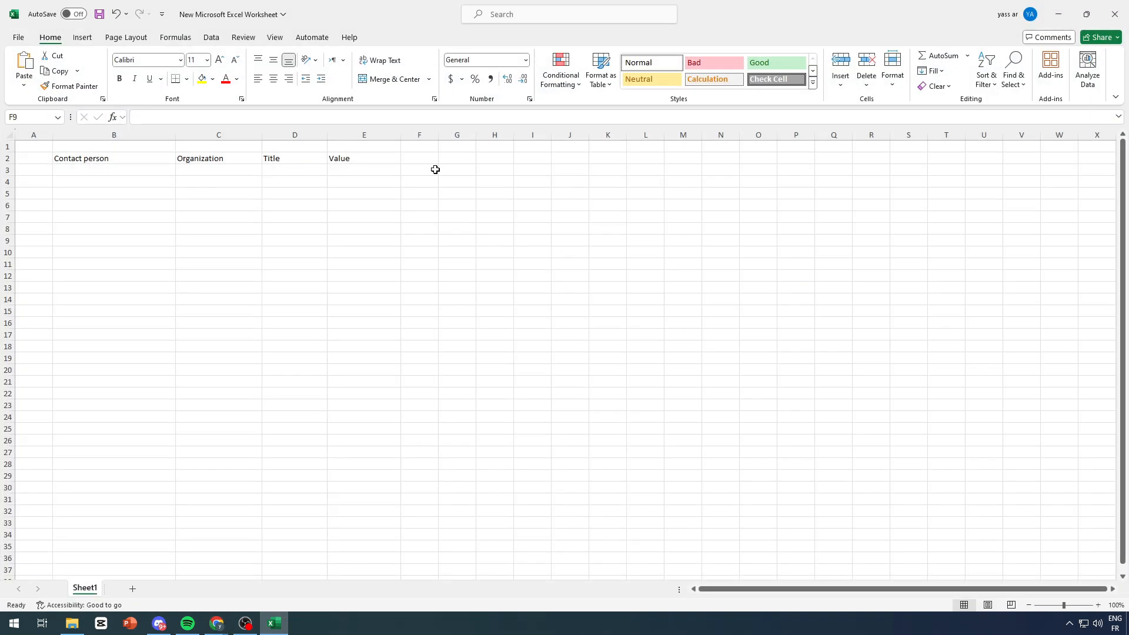
{"action": "left_click", "coordinate": [424, 159]}
{"action": "key", "text": "ctrl+v"}
{"action": "left_click", "coordinate": [435, 216]}
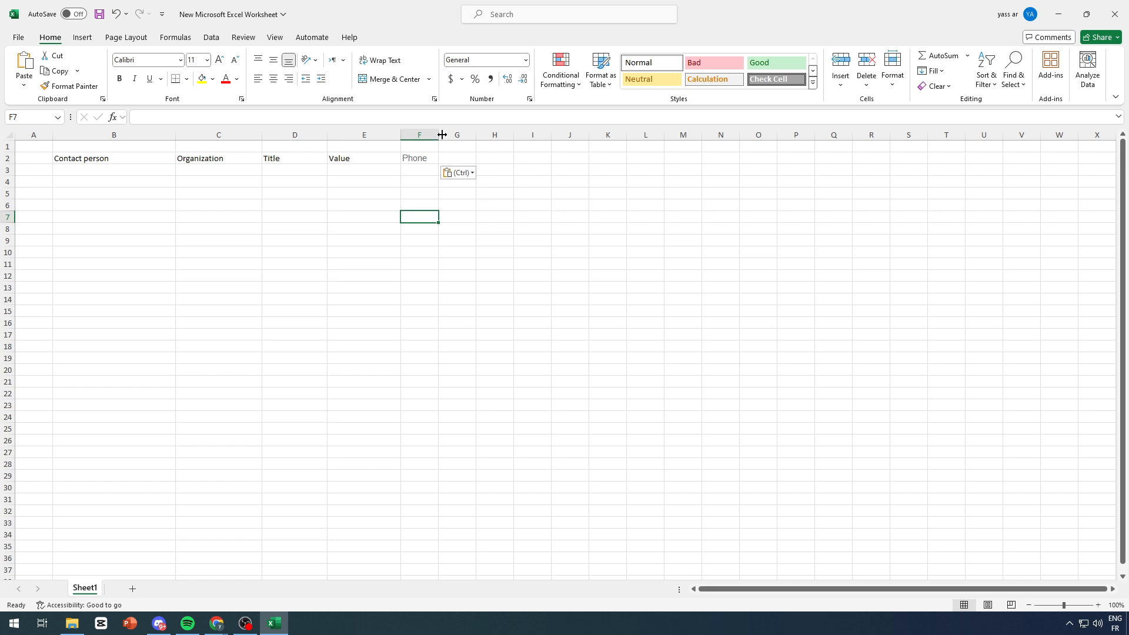
{"action": "left_click", "coordinate": [420, 158]}
Step: Format the B2:F2 headers like F2, then make them bold, centred and black
{"action": "left_click", "coordinate": [70, 86]}
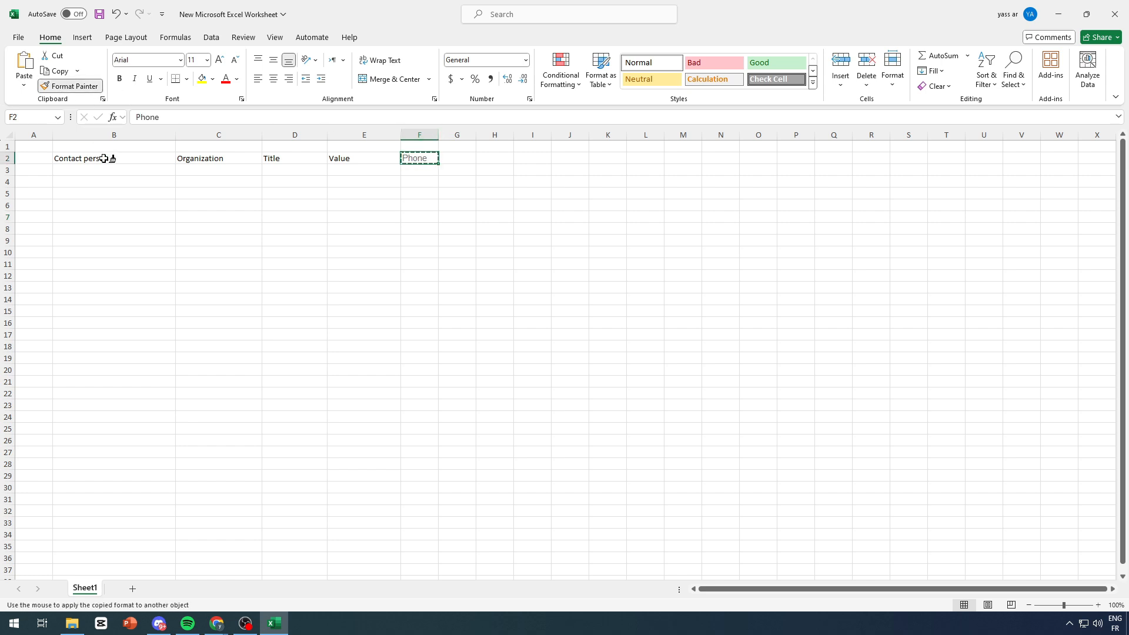
{"action": "mouse_move", "coordinate": [108, 159]}
{"action": "left_mouse_down"}
{"action": "mouse_move", "coordinate": [401, 172]}
{"action": "mouse_move", "coordinate": [416, 159]}
{"action": "left_mouse_up"}
{"action": "left_click", "coordinate": [373, 192]}
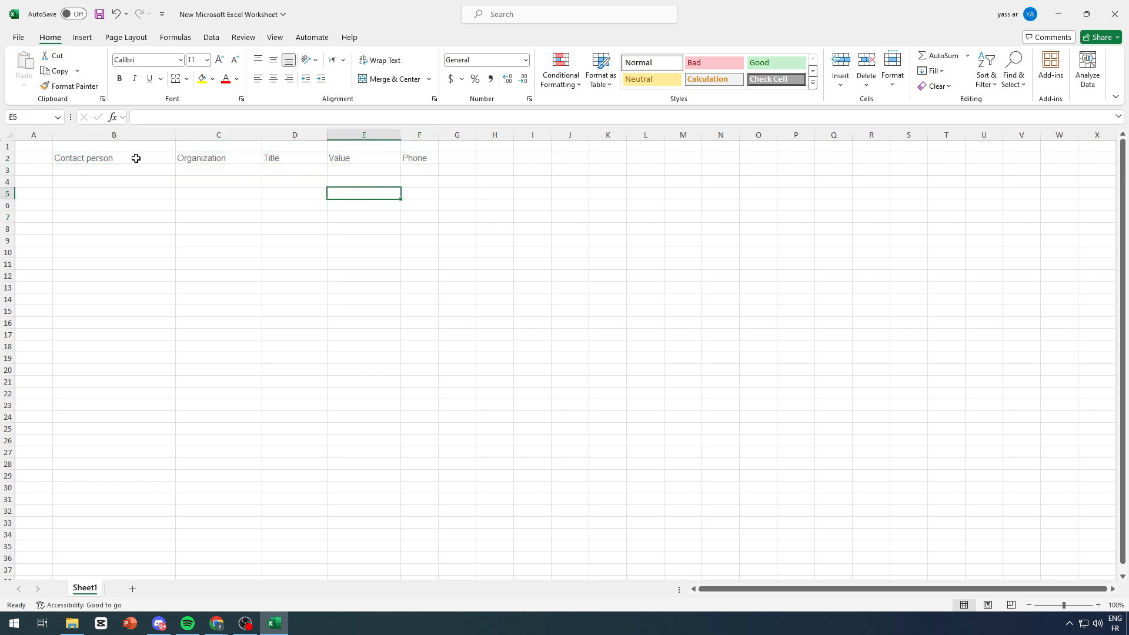
{"action": "left_click_drag", "start_coordinate": [136, 157], "coordinate": [415, 160]}
{"action": "left_click", "coordinate": [119, 79]}
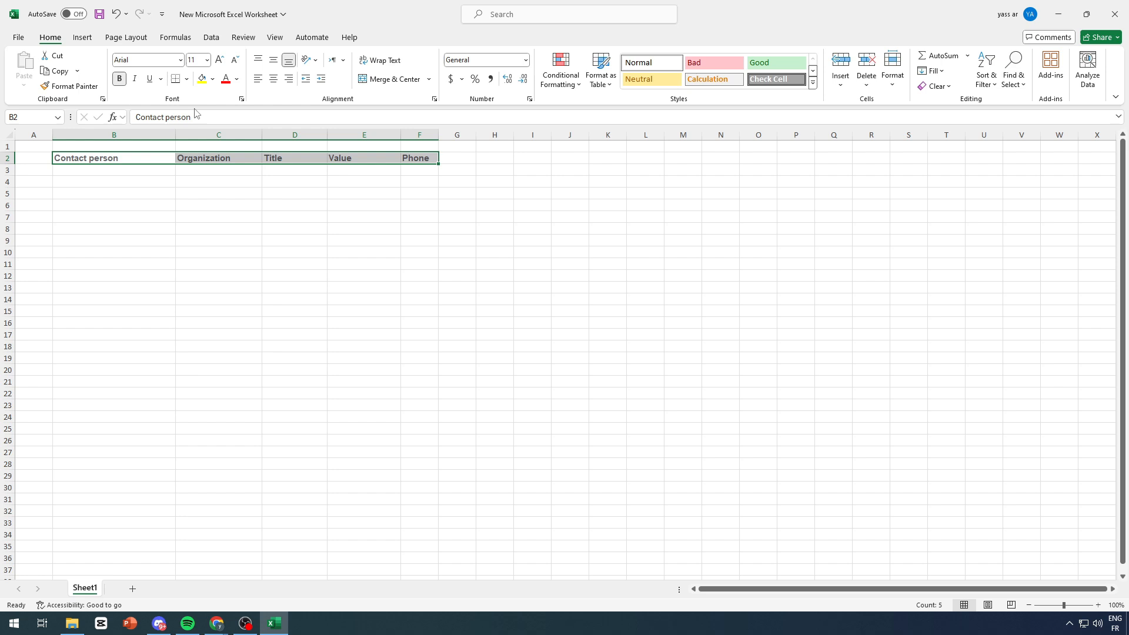
{"action": "left_click", "coordinate": [274, 79]}
{"action": "left_click", "coordinate": [219, 204]}
{"action": "left_click_drag", "start_coordinate": [415, 158], "coordinate": [139, 159]}
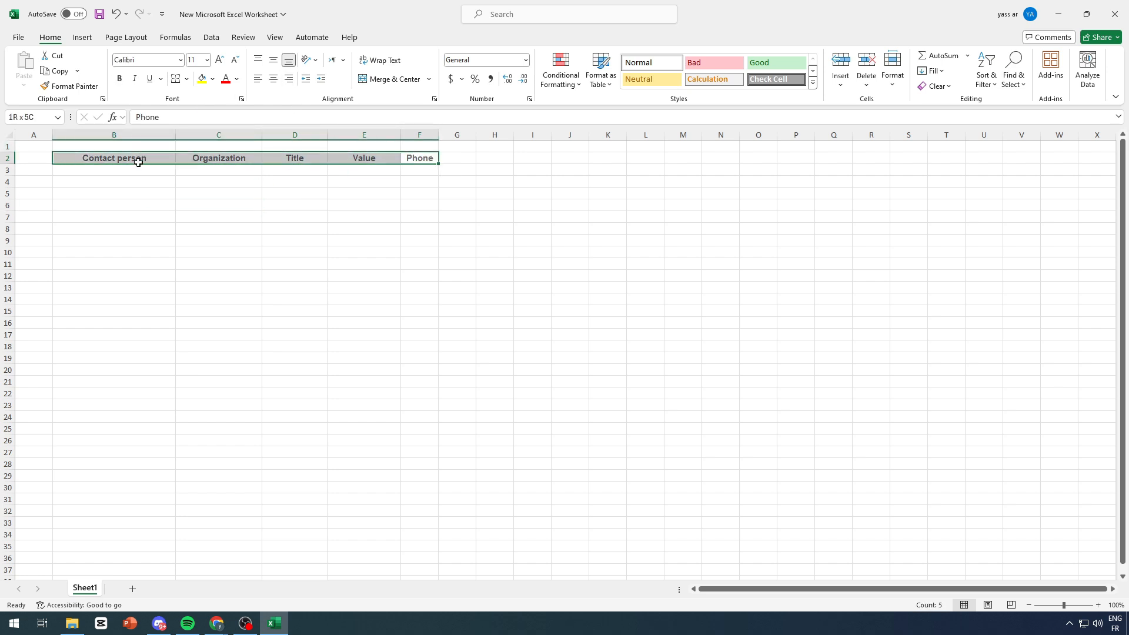
{"action": "left_click", "coordinate": [237, 79]}
{"action": "left_click", "coordinate": [237, 179]}
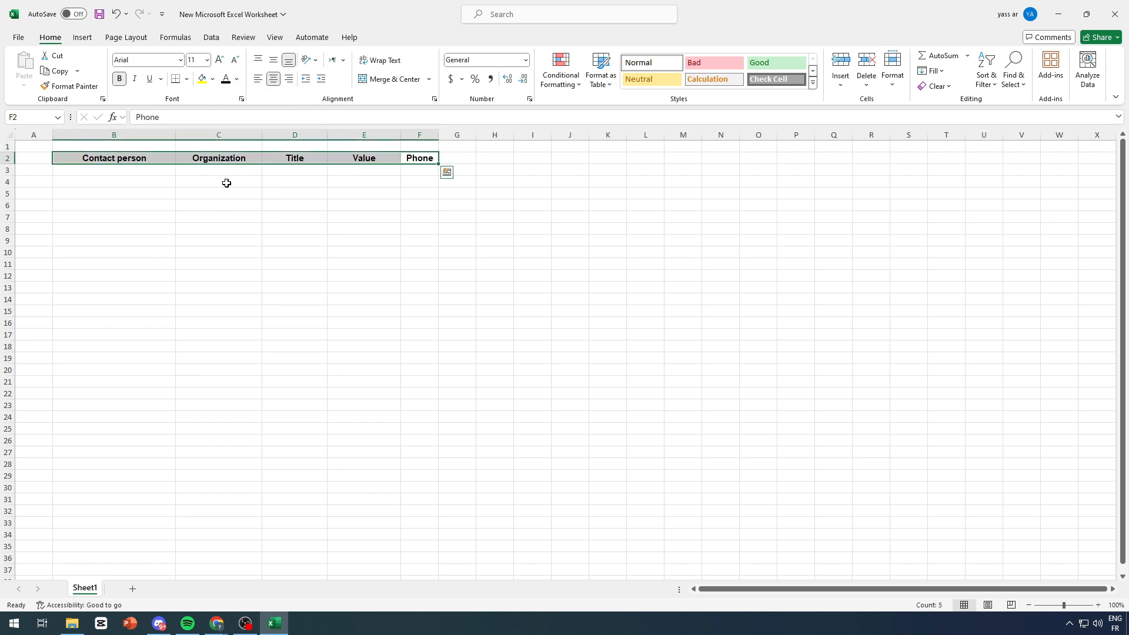
{"action": "left_click", "coordinate": [219, 204]}
Step: Apply All Borders to B2:F7 and widen column F to fit Phone
{"action": "left_click_drag", "start_coordinate": [128, 160], "coordinate": [419, 218]}
{"action": "left_click", "coordinate": [187, 79]}
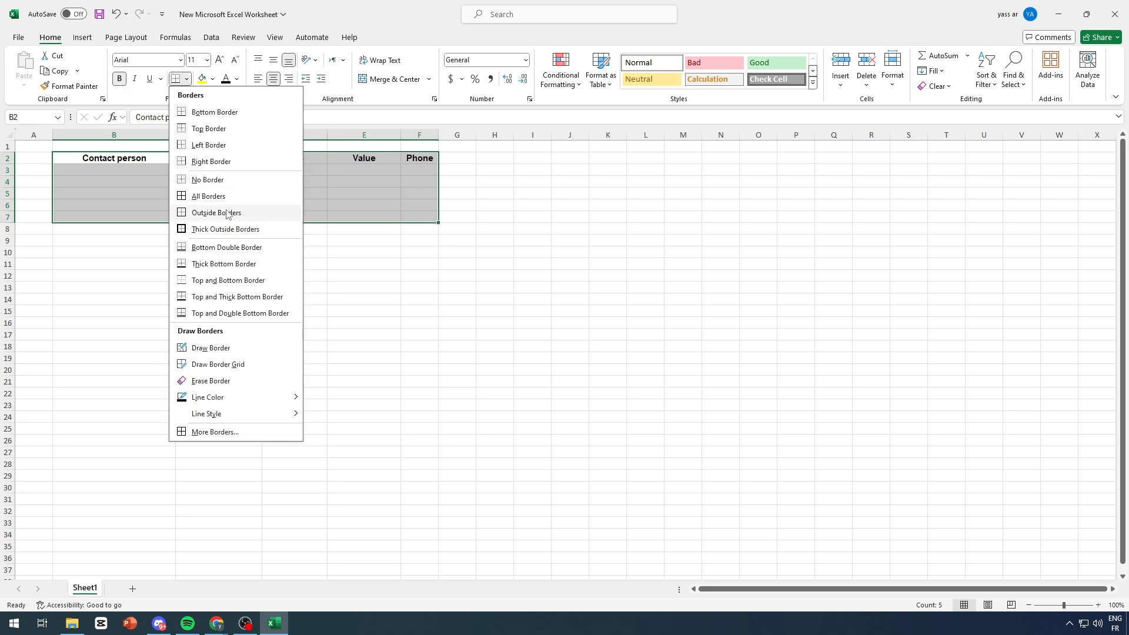
{"action": "left_click", "coordinate": [236, 194]}
{"action": "left_click", "coordinate": [274, 247]}
{"action": "left_click", "coordinate": [479, 251]}
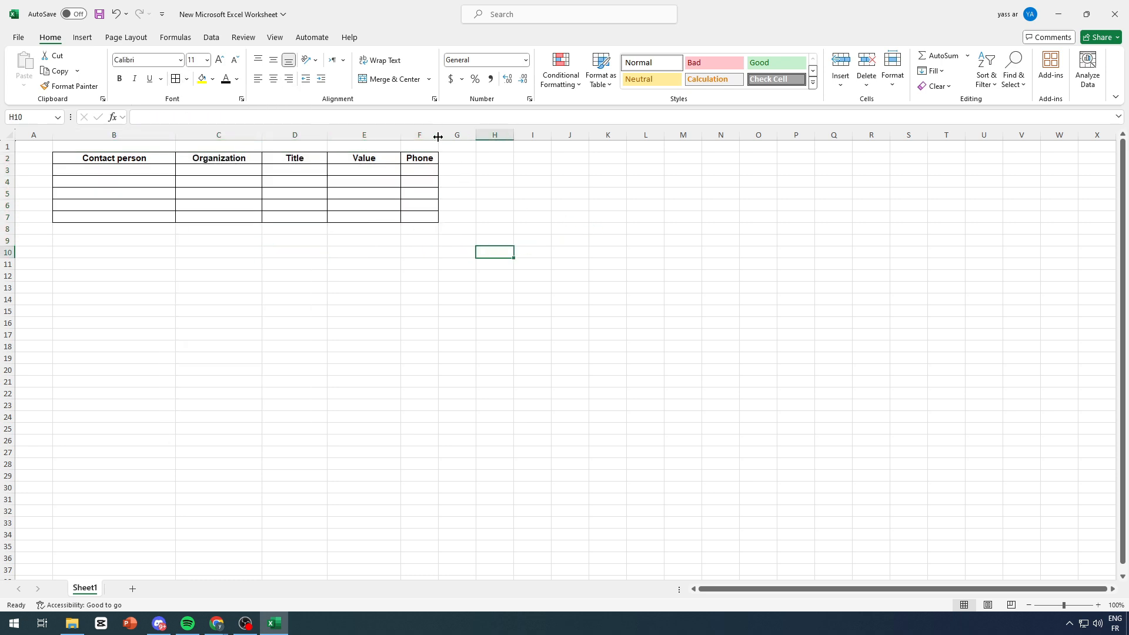
{"action": "left_click_drag", "start_coordinate": [438, 137], "coordinate": [464, 136]}
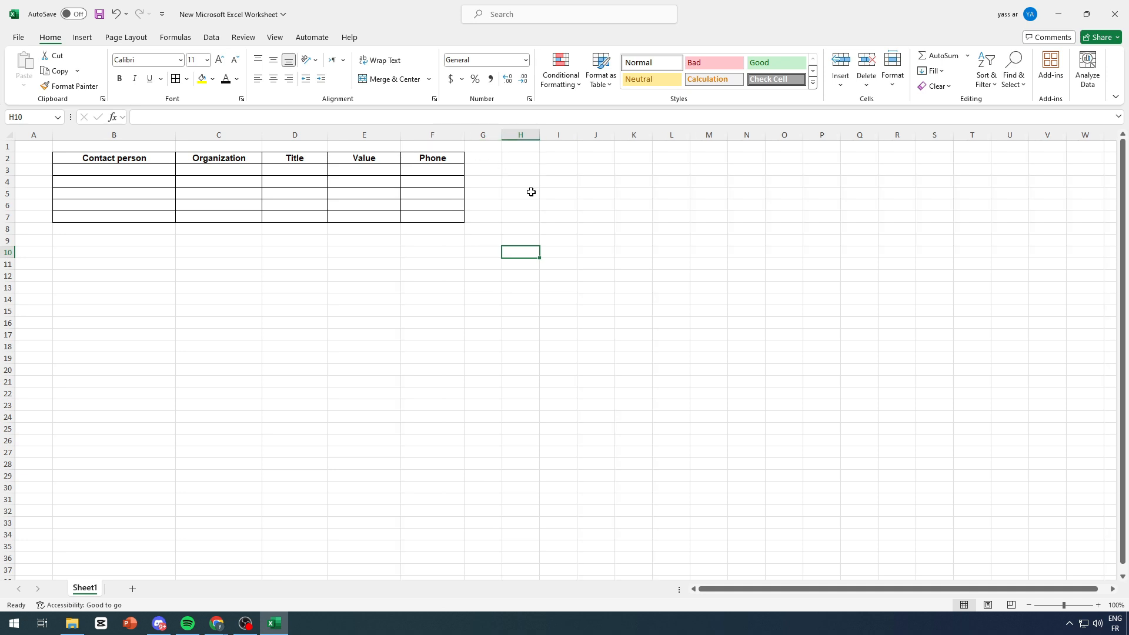
Step: Enter the contact's name in B3, Aptiv in C3 and Mr. in D3
{"action": "left_click", "coordinate": [529, 191]}
{"action": "left_click_drag", "start_coordinate": [168, 171], "coordinate": [451, 214]}
{"action": "left_click", "coordinate": [571, 161]}
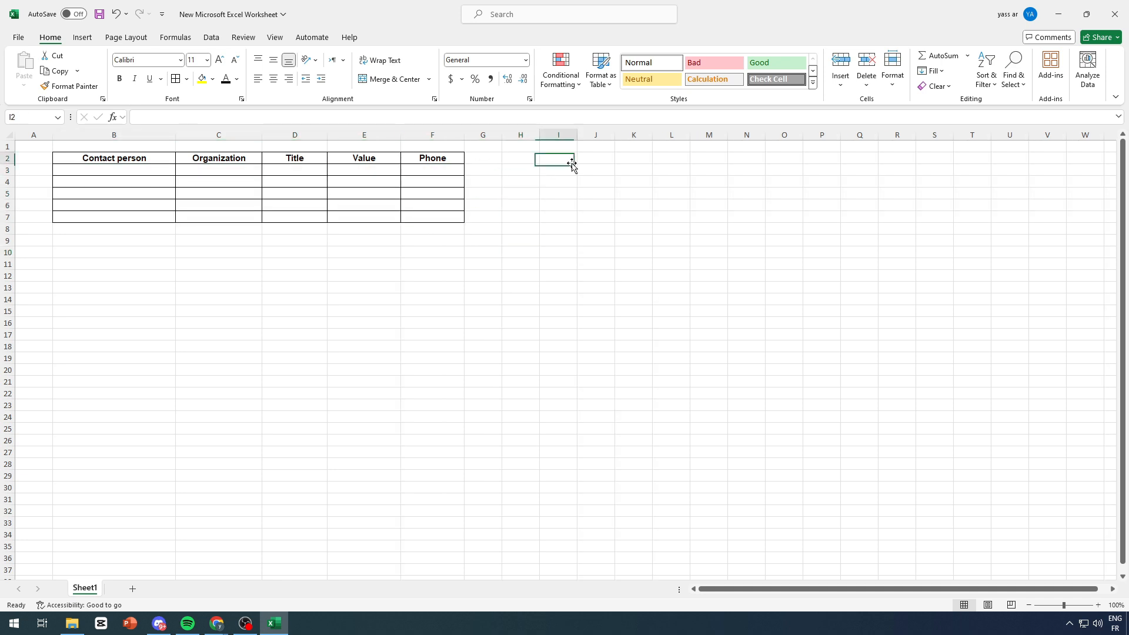
{"action": "left_click", "coordinate": [126, 169]}
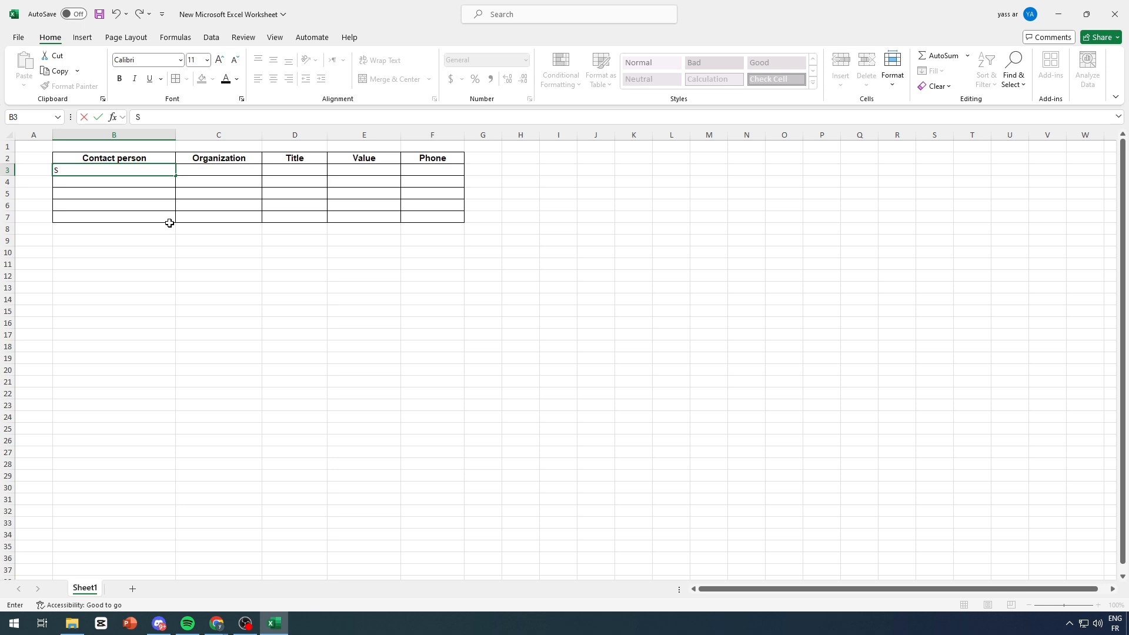
{"action": "type", "text": "uarez Manager Of Aptiv"}
{"action": "left_click", "coordinate": [169, 239]}
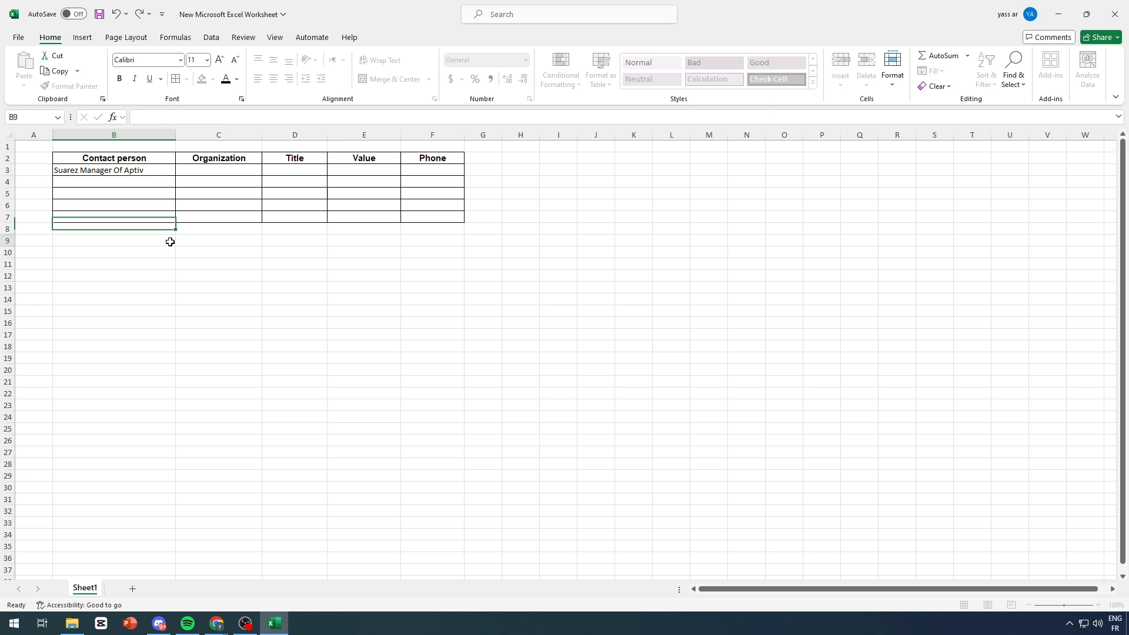
{"action": "type", "text": "Aptiv"}
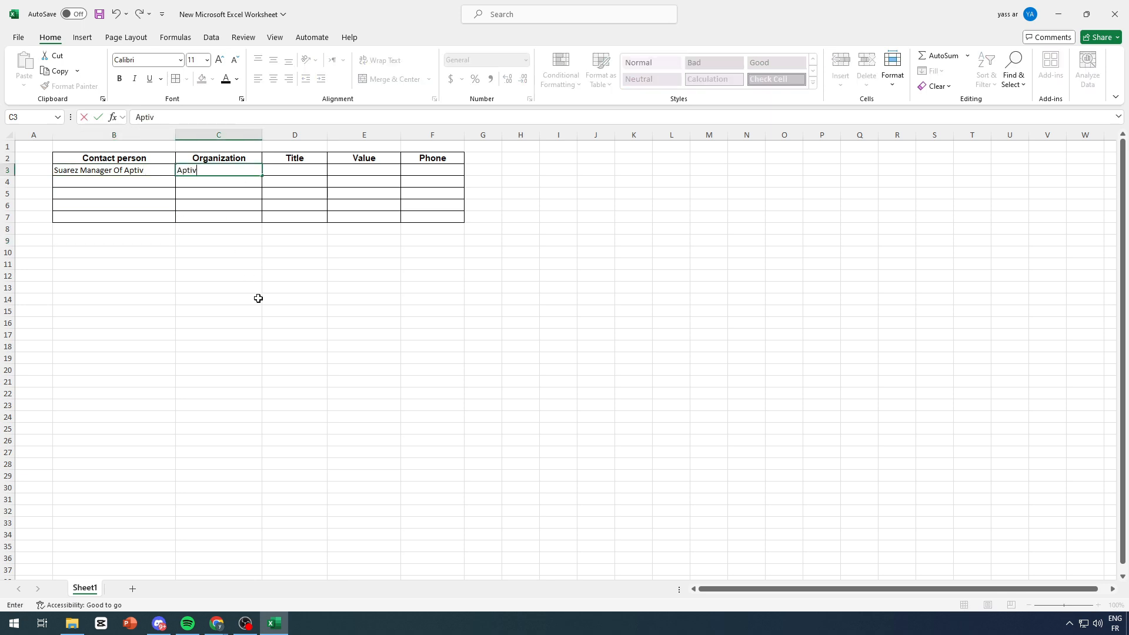
{"action": "left_click", "coordinate": [295, 169]}
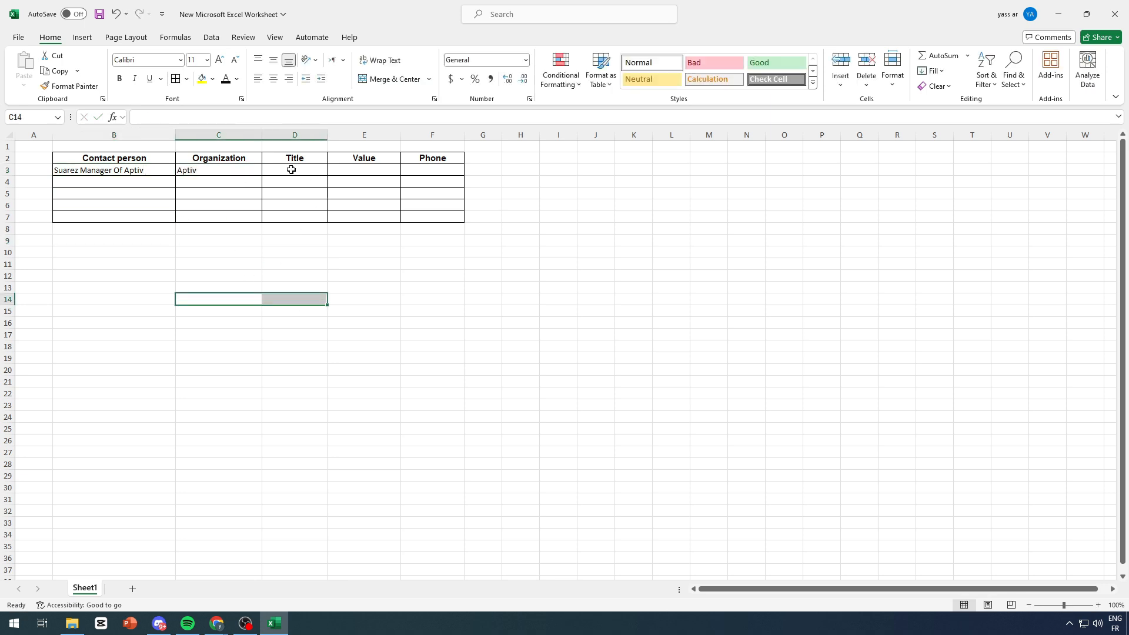
{"action": "double_click", "coordinate": [301, 171]}
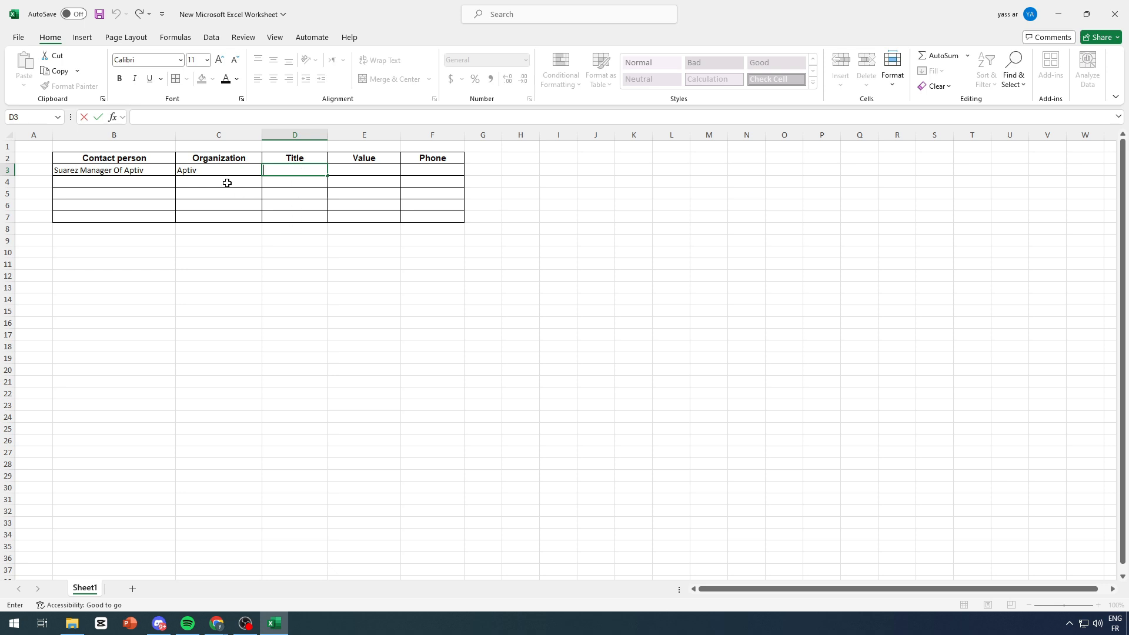
{"action": "type", "text": "Mr."}
{"action": "left_click", "coordinate": [352, 170]}
Step: Enter 20000 in E3 and a phone number in F3, trimming extra digits
{"action": "double_click", "coordinate": [352, 170]}
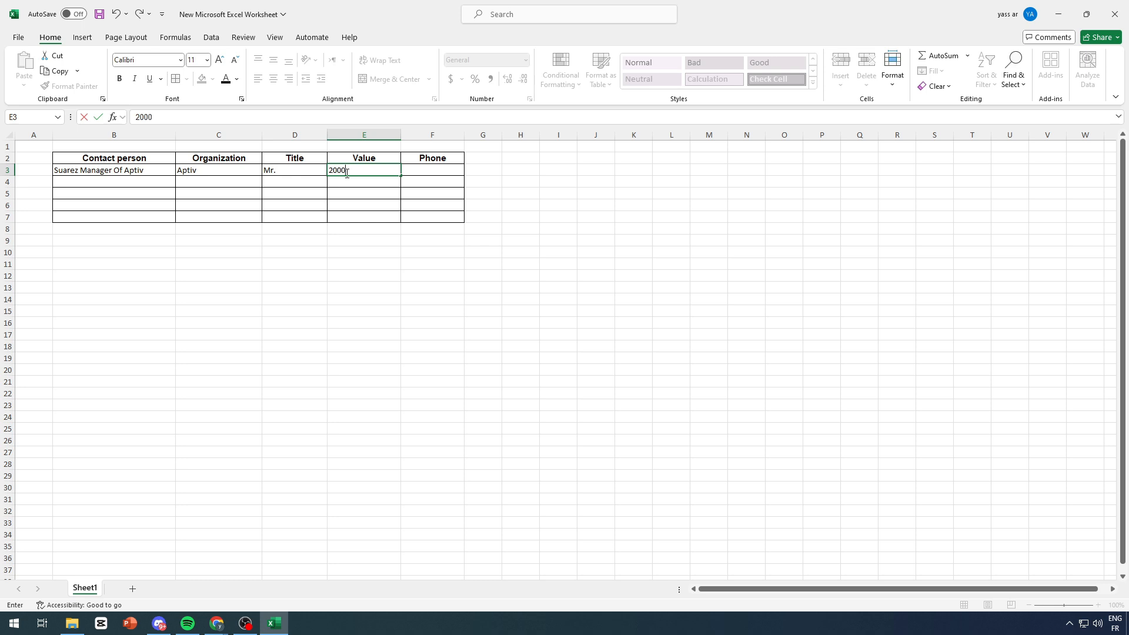
{"action": "type", "text": "20000"}
{"action": "left_click", "coordinate": [433, 170]}
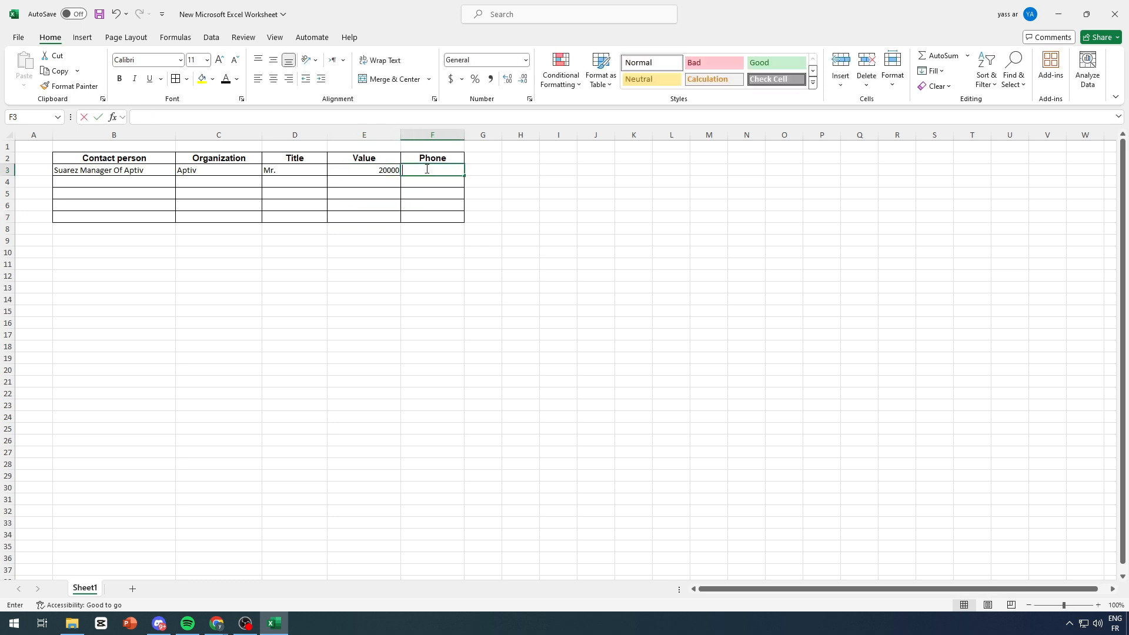
{"action": "double_click", "coordinate": [432, 172]}
{"action": "type", "text": "&é&çé&é&ç"}
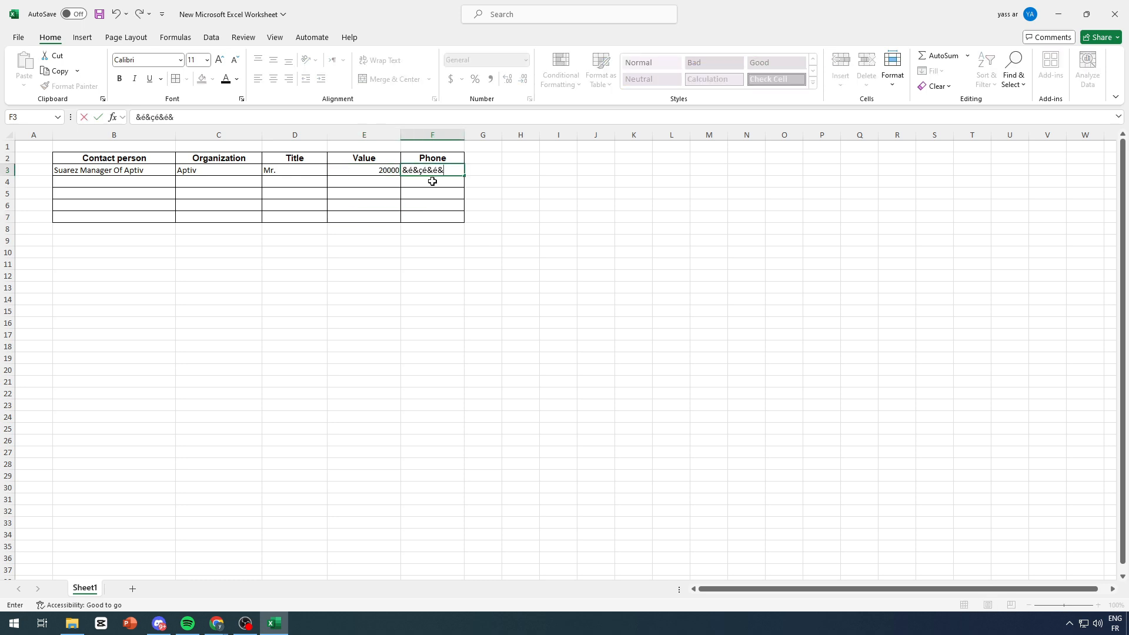
{"action": "key", "text": "BackSpace"}
{"action": "key", "text": "BackSpace"}
{"action": "key", "text": "BackSpace"}
{"action": "key", "text": "BackSpace"}
{"action": "type", "text": "3123213213213"}
{"action": "left_click", "coordinate": [419, 270]}
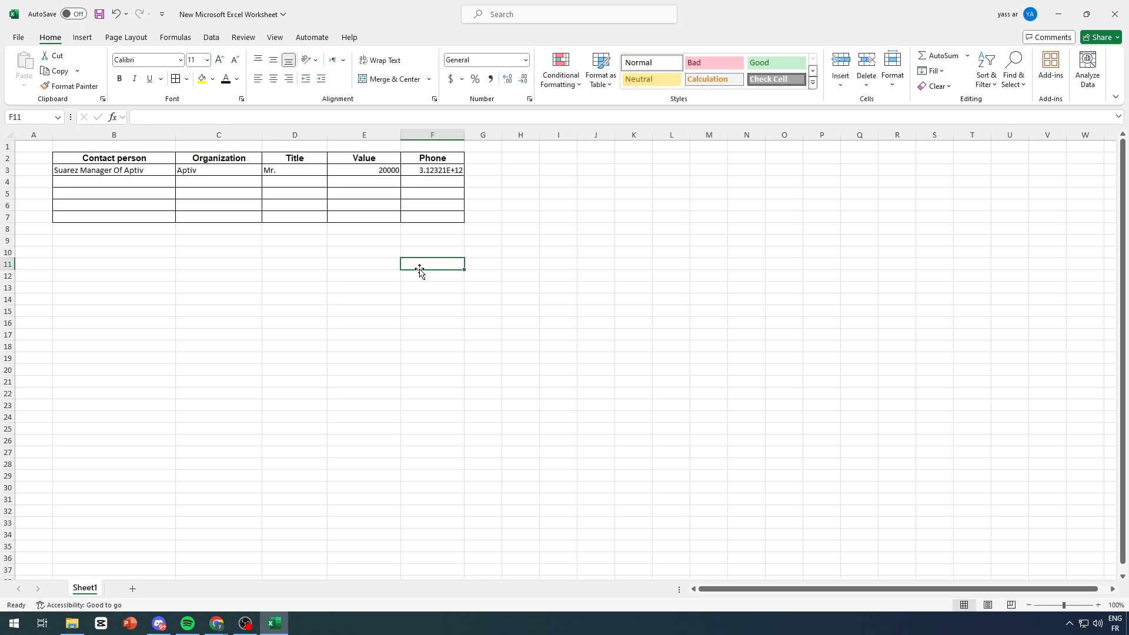
{"action": "double_click", "coordinate": [432, 170]}
{"action": "key", "text": "BackSpace"}
{"action": "key", "text": "BackSpace"}
{"action": "key", "text": "BackSpace"}
{"action": "key", "text": "BackSpace"}
{"action": "left_click", "coordinate": [507, 203]}
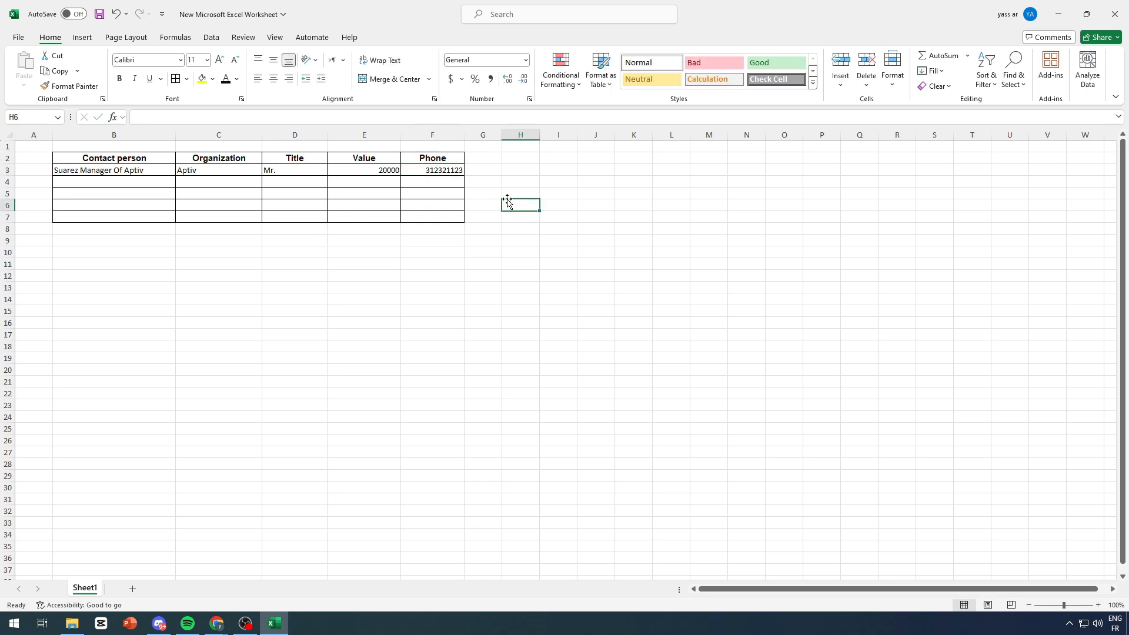
Step: Centre row B3:F3 and change the title in D3 from Mr. to Mr
{"action": "left_click_drag", "start_coordinate": [147, 167], "coordinate": [435, 170]}
{"action": "left_click", "coordinate": [274, 81]}
{"action": "left_click", "coordinate": [294, 335]}
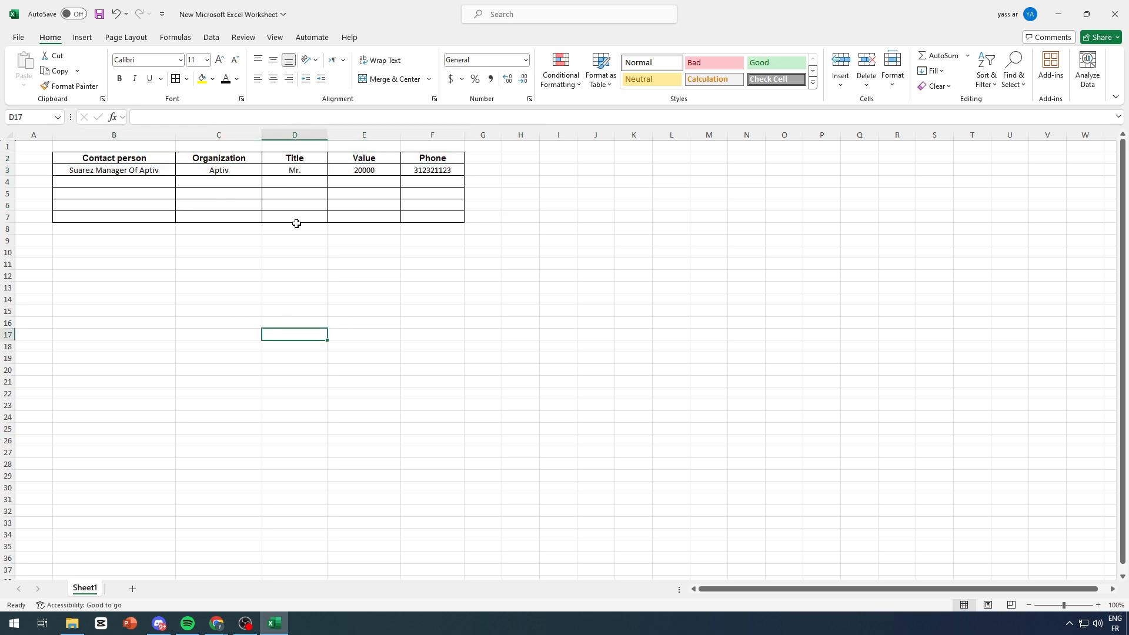
{"action": "double_click", "coordinate": [297, 170]}
{"action": "key", "text": "BackSpace"}
{"action": "left_click", "coordinate": [483, 299]}
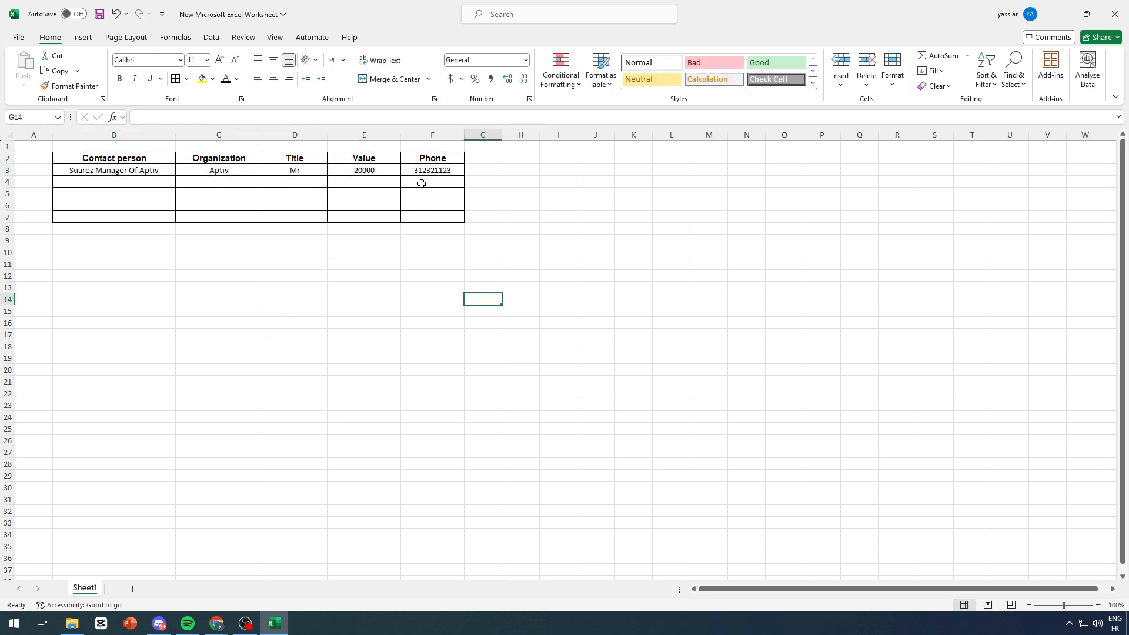
Step: Try a formula in C10 referencing row 3, then delete it
{"action": "left_click_drag", "start_coordinate": [417, 176], "coordinate": [172, 177]}
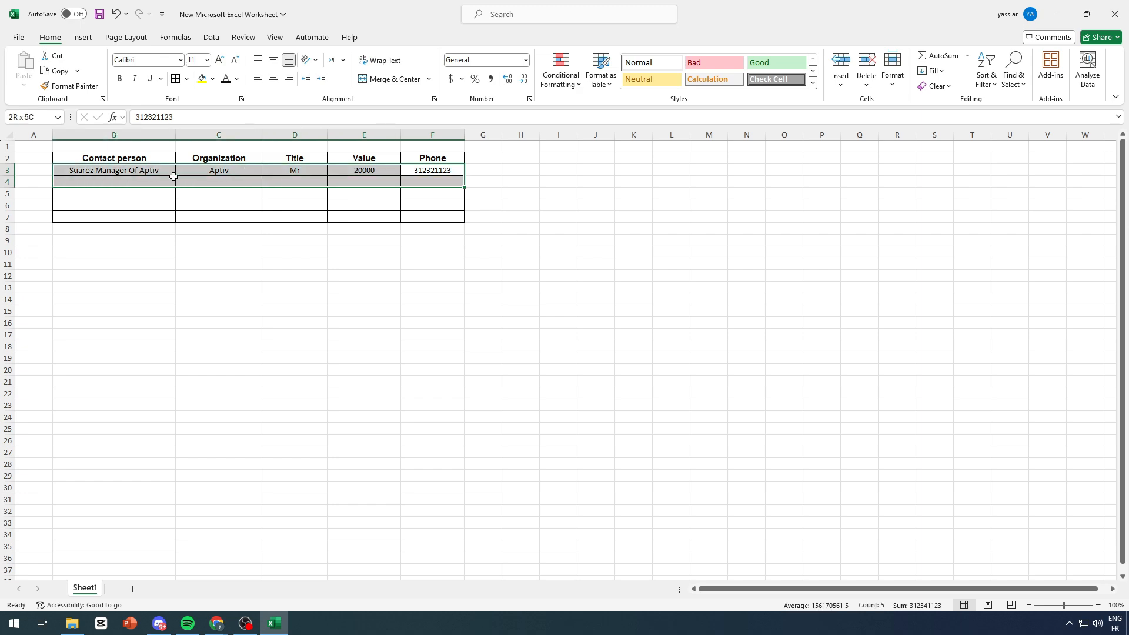
{"action": "left_click", "coordinate": [219, 252]}
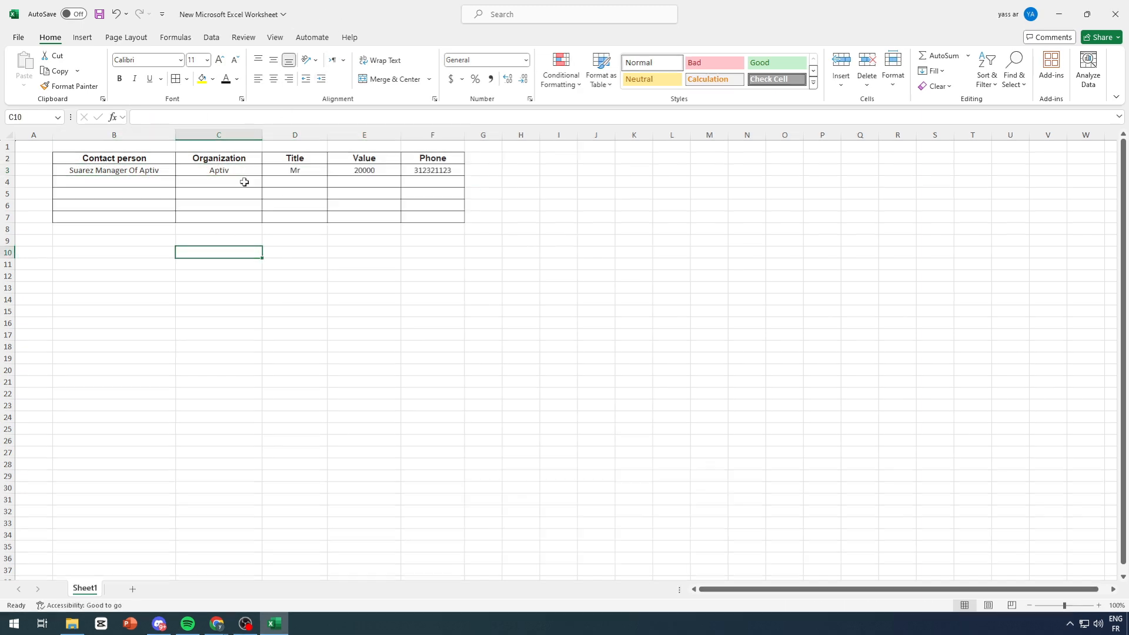
{"action": "type", "text": "--"}
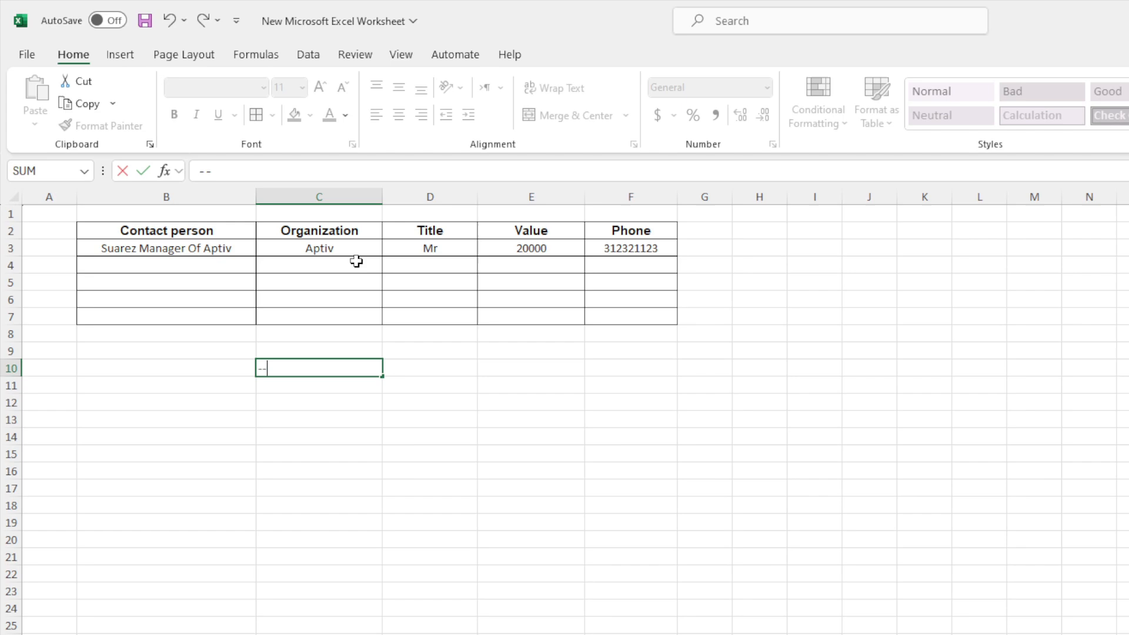
{"action": "left_click_drag", "start_coordinate": [188, 250], "coordinate": [670, 258]}
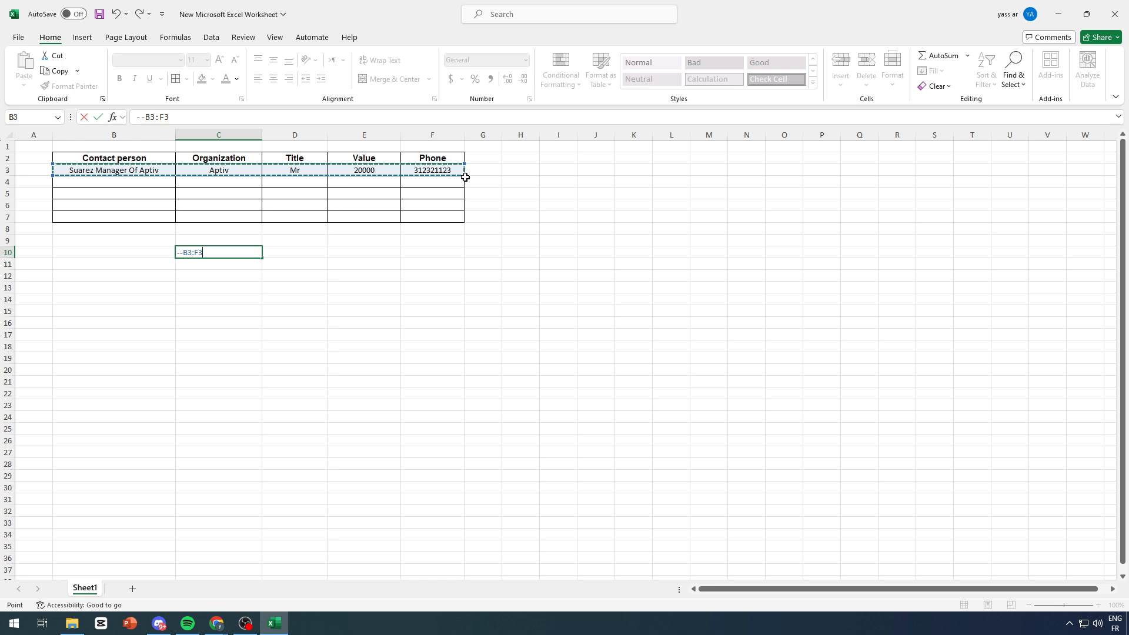
{"action": "left_click", "coordinate": [472, 178]}
{"action": "left_click", "coordinate": [435, 172]}
{"action": "left_click_drag", "start_coordinate": [410, 170], "coordinate": [223, 182]}
{"action": "type", "text": "+D11"}
{"action": "left_click", "coordinate": [265, 263]}
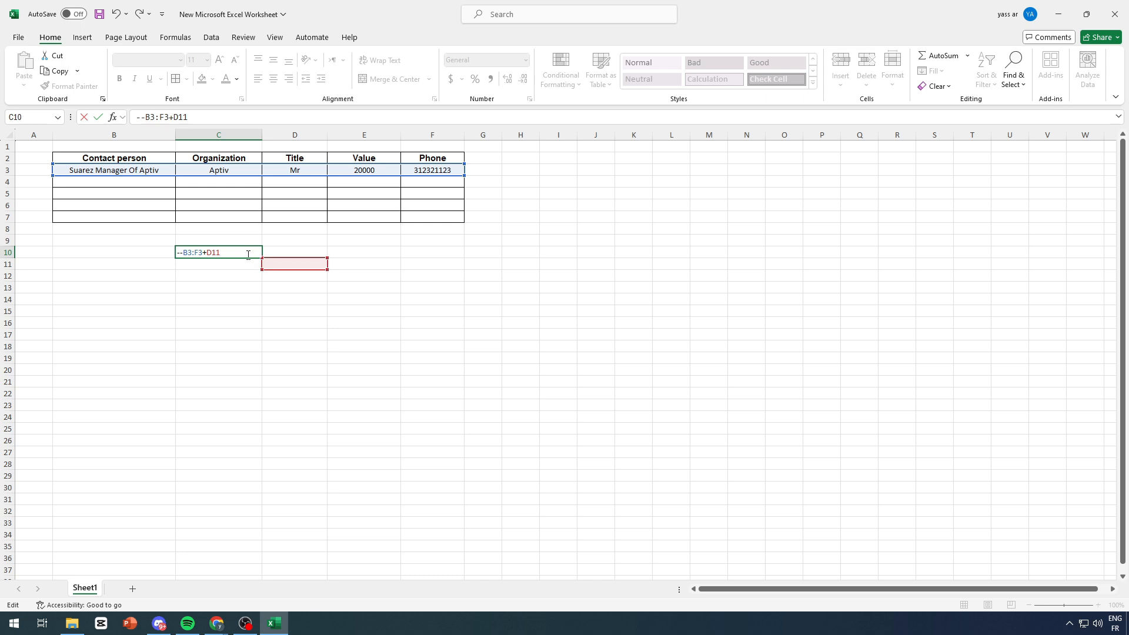
{"action": "key", "text": "BackSpace"}
{"action": "key", "text": "BackSpace"}
{"action": "key", "text": "BackSpace"}
{"action": "key", "text": "BackSpace"}
{"action": "key", "text": "BackSpace"}
{"action": "key", "text": "BackSpace"}
{"action": "key", "text": "BackSpace"}
{"action": "key", "text": "BackSpace"}
{"action": "key", "text": "BackSpace"}
{"action": "key", "text": "BackSpace"}
{"action": "key", "text": "BackSpace"}
{"action": "left_click", "coordinate": [296, 263]}
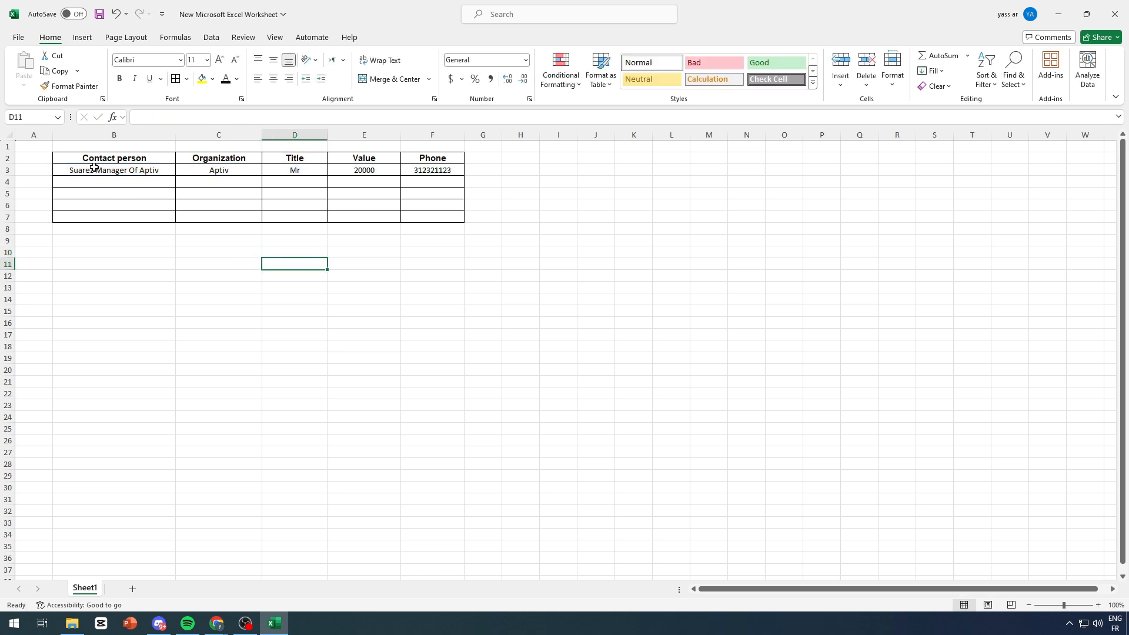
Step: Copy the row 3 lead and choose row 4 as its destination
{"action": "left_click_drag", "start_coordinate": [93, 169], "coordinate": [432, 171]}
{"action": "key", "text": "ctrl+c"}
{"action": "left_click", "coordinate": [142, 177]}
Step: Paste the copied lead row into row 4 of the sheet
{"action": "key", "text": "ctrl+v"}
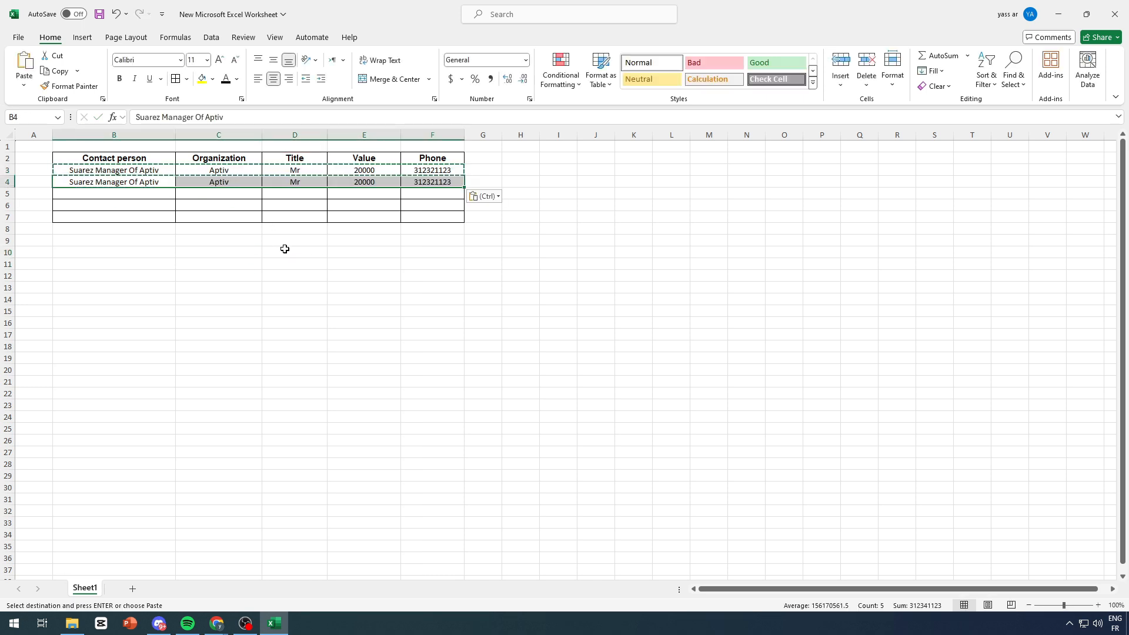
{"action": "left_click", "coordinate": [295, 370]}
{"action": "left_click", "coordinate": [363, 262]}
{"action": "key", "text": "BackSpace"}
Step: Change the value in E4 to 20000 $, replacing the pound sign
{"action": "left_click", "coordinate": [387, 183]}
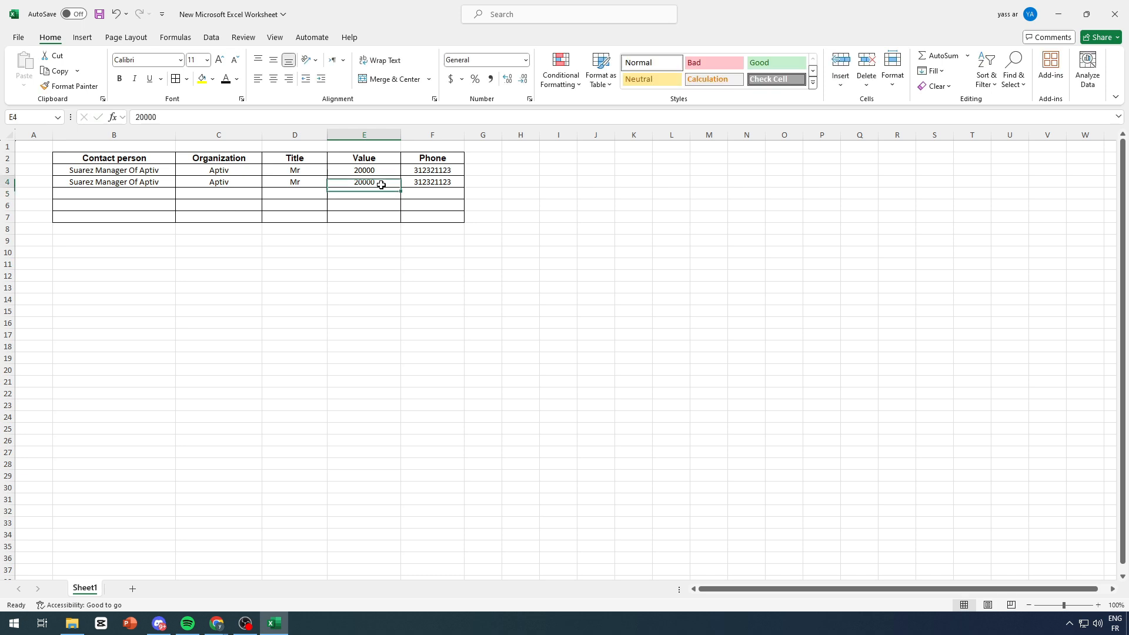
{"action": "double_click", "coordinate": [387, 184]}
{"action": "type", "text": "£"}
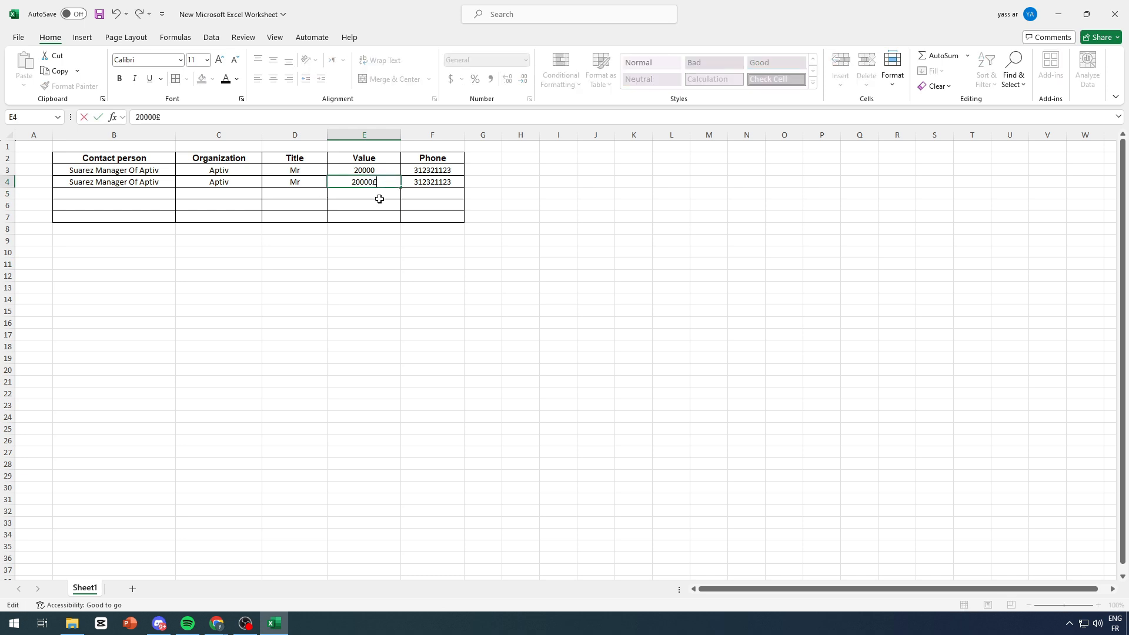
{"action": "key", "text": "BackSpace"}
{"action": "type", "text": "$"}
{"action": "left_click", "coordinate": [411, 182]}
Step: Set the phone number in F4 to 1+312321123
{"action": "double_click", "coordinate": [411, 183]}
{"action": "type", "text": "+"}
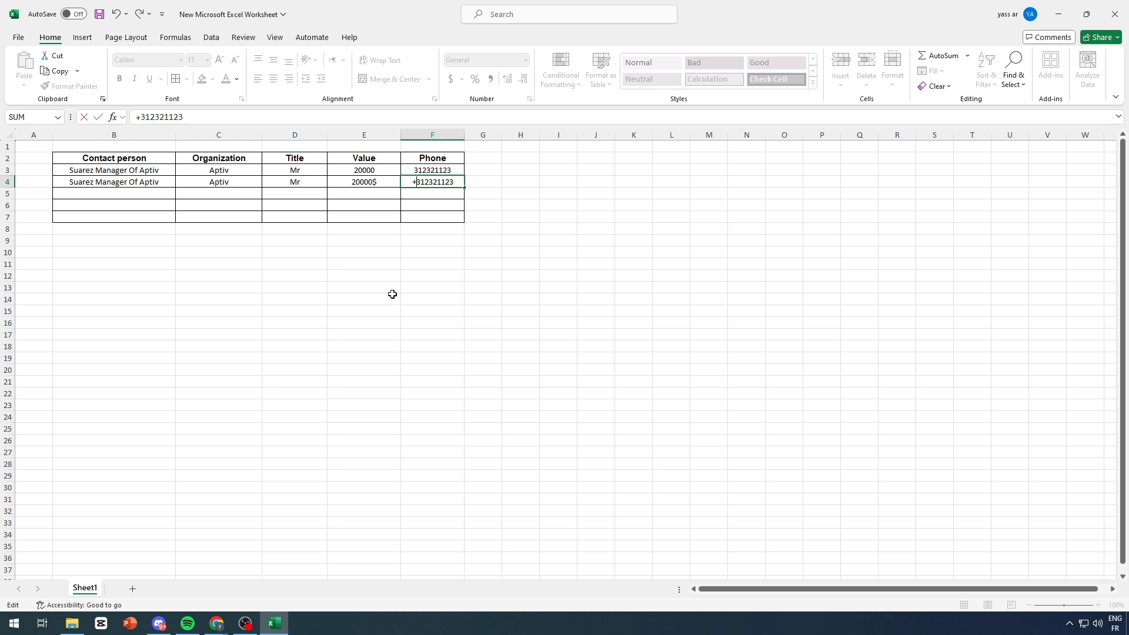
{"action": "left_click", "coordinate": [364, 322]}
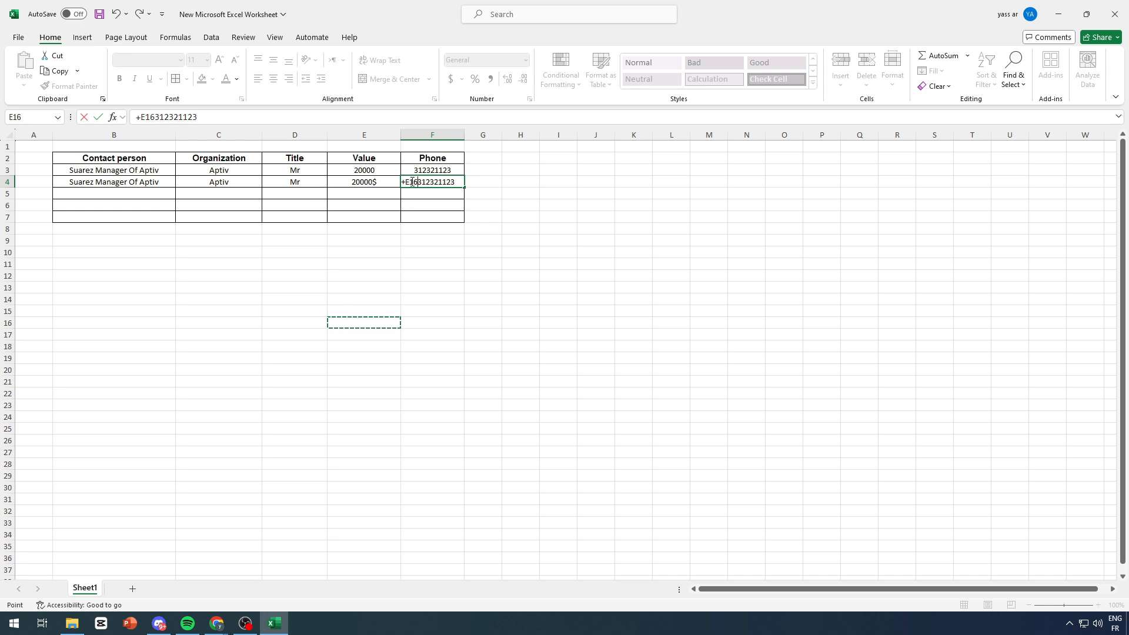
{"action": "key", "text": "BackSpace"}
{"action": "key", "text": "BackSpace"}
{"action": "key", "text": "BackSpace"}
{"action": "key", "text": "BackSpace"}
{"action": "key", "text": "Return"}
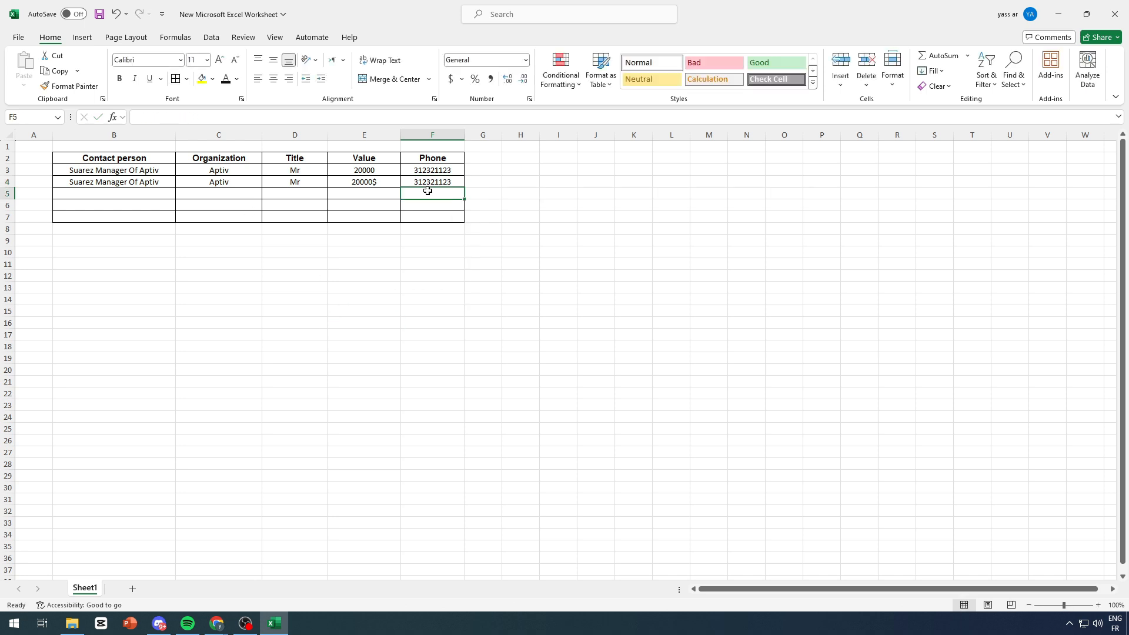
{"action": "double_click", "coordinate": [413, 182]}
{"action": "type", "text": "=+"}
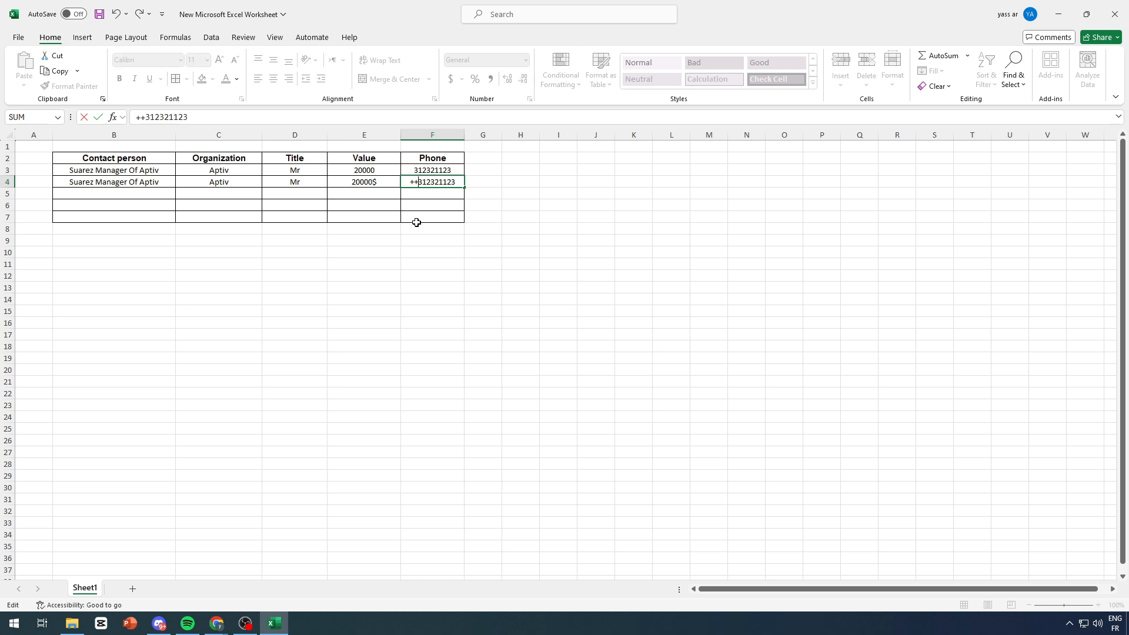
{"action": "key", "text": "Return"}
{"action": "double_click", "coordinate": [409, 182]}
{"action": "key", "text": "BackSpace"}
{"action": "type", "text": "1"}
{"action": "left_click", "coordinate": [513, 237]}
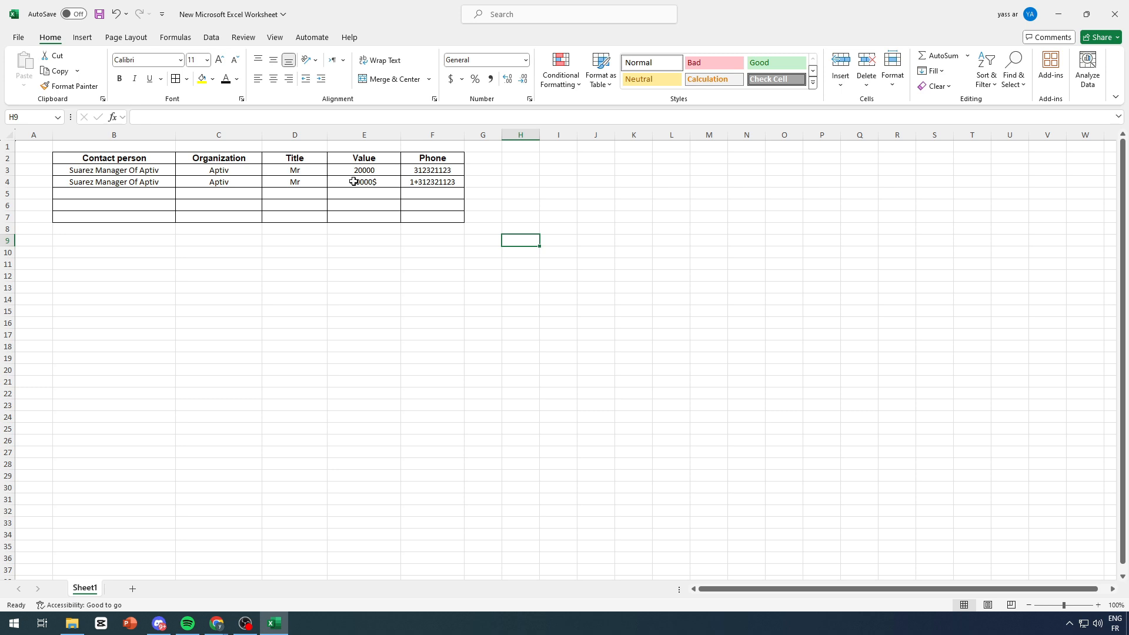
Step: Change the title in D4 to Mr
{"action": "double_click", "coordinate": [317, 182]}
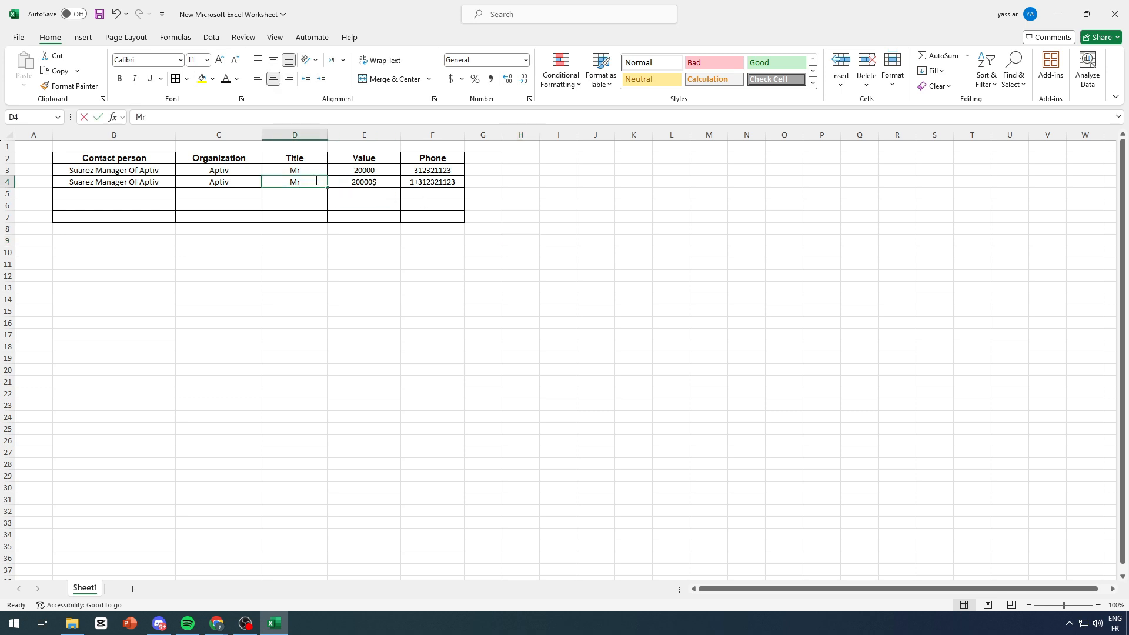
{"action": "type", "text": "."}
{"action": "left_click", "coordinate": [341, 253]}
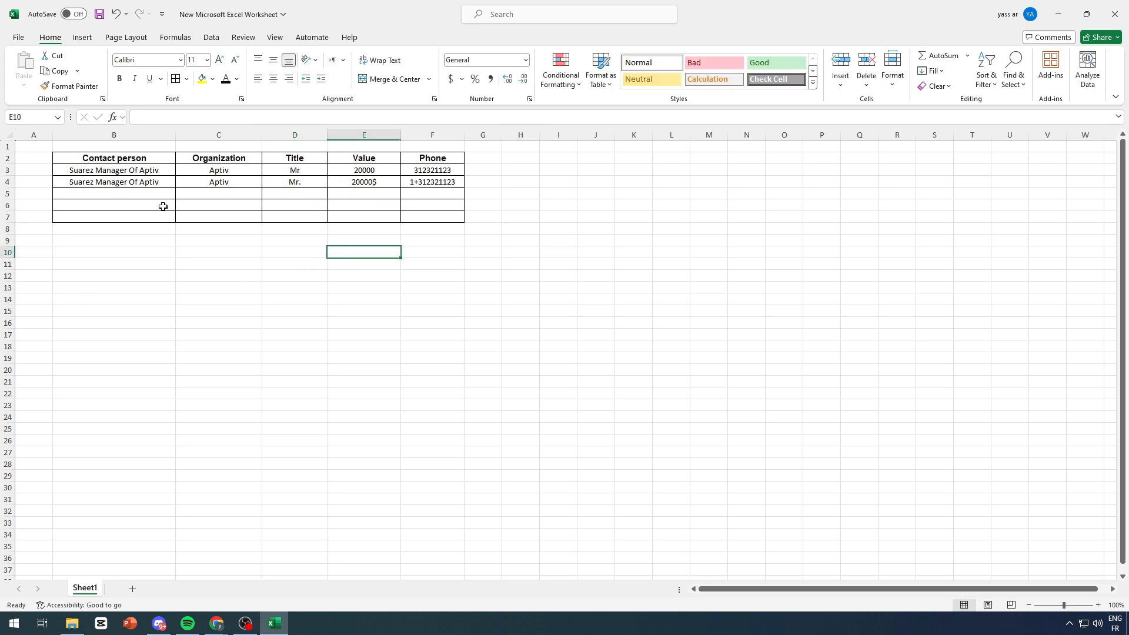
{"action": "left_click_drag", "start_coordinate": [176, 173], "coordinate": [396, 182]}
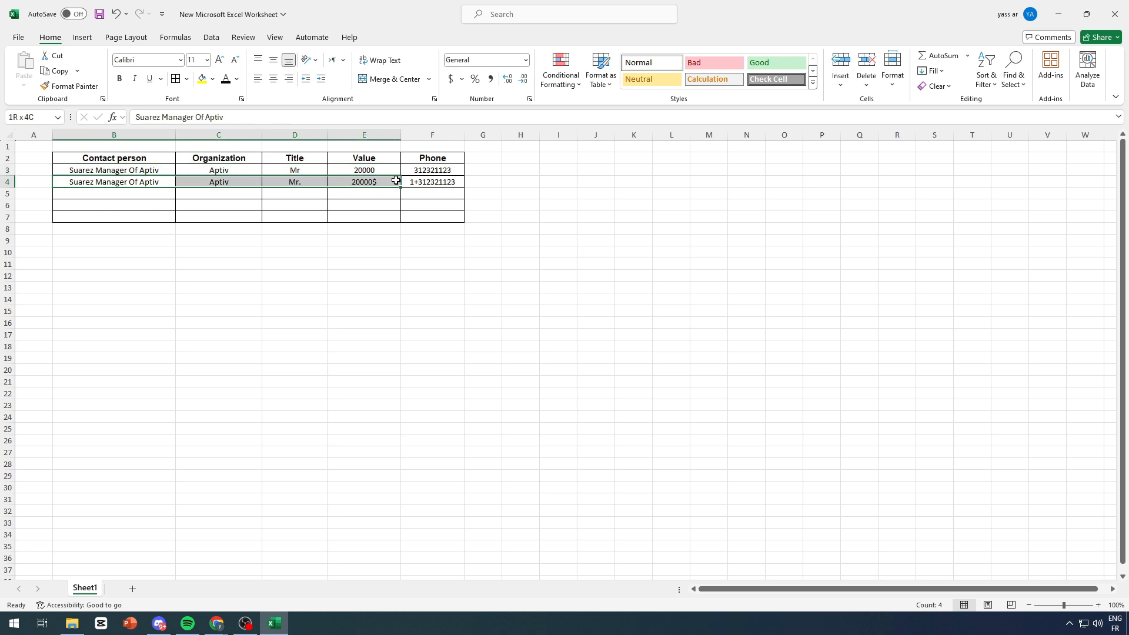
{"action": "left_click", "coordinate": [433, 182]}
{"action": "left_click", "coordinate": [479, 215]}
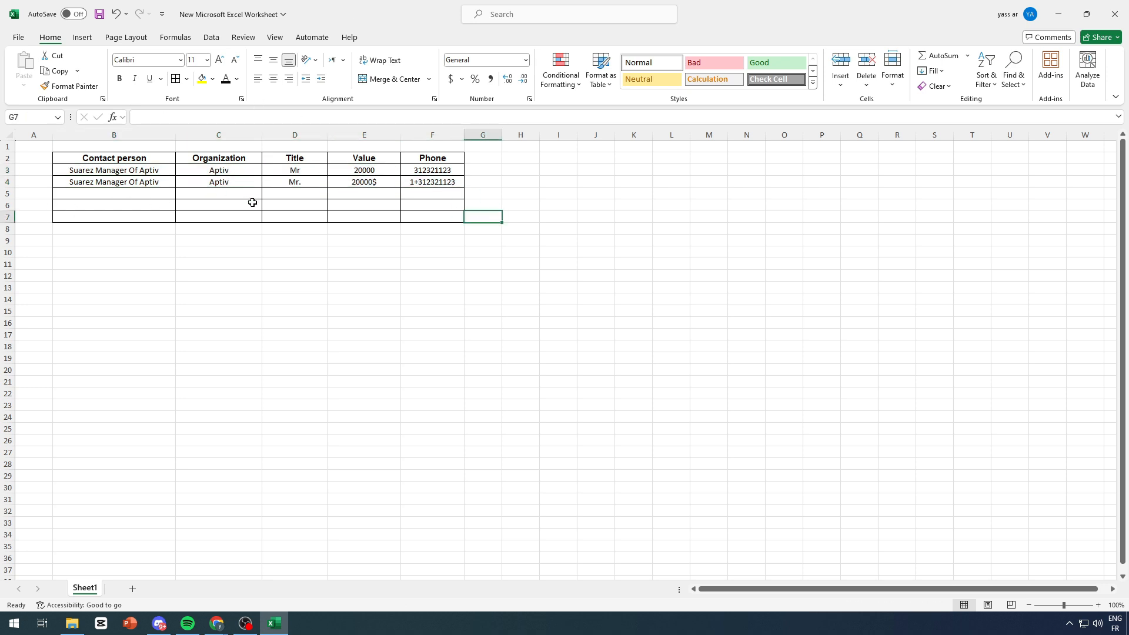
{"action": "left_click_drag", "start_coordinate": [250, 199], "coordinate": [144, 184]}
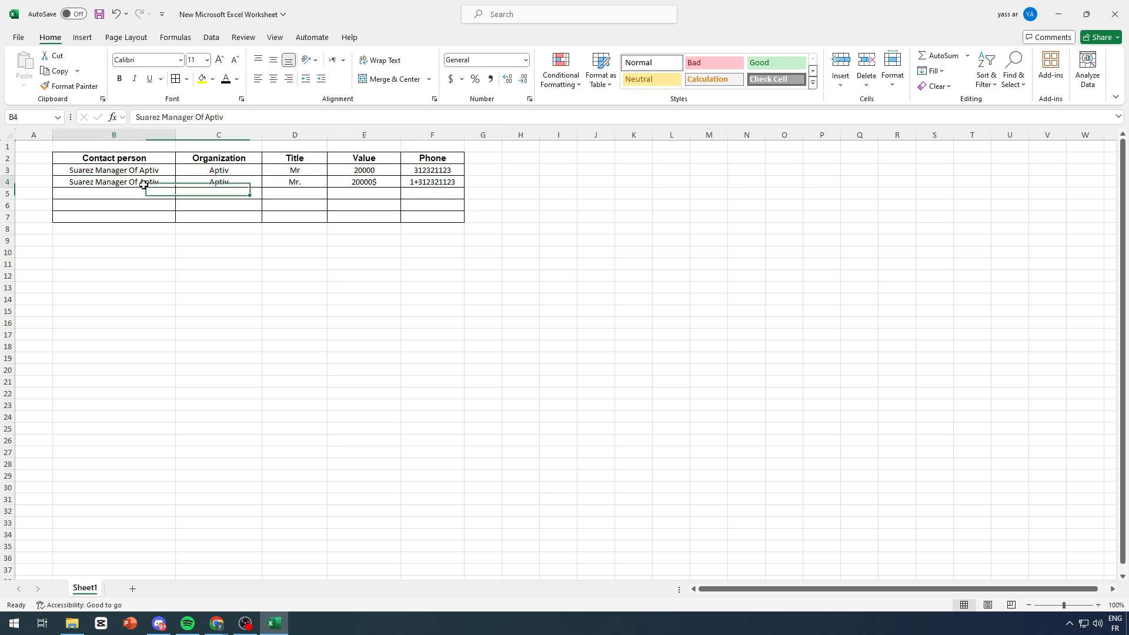
Step: Verify row 4 holds Mr., 20000 $ and 1+312321123
{"action": "left_click", "coordinate": [290, 184]}
{"action": "left_click", "coordinate": [362, 184]}
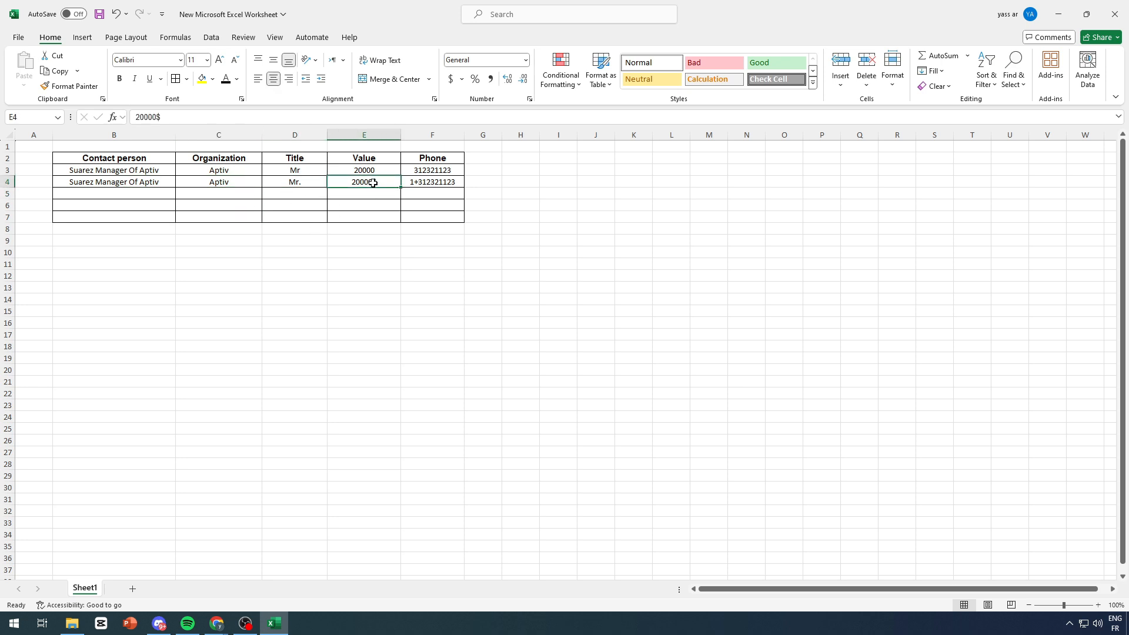
{"action": "double_click", "coordinate": [373, 182]}
{"action": "left_click", "coordinate": [433, 252]}
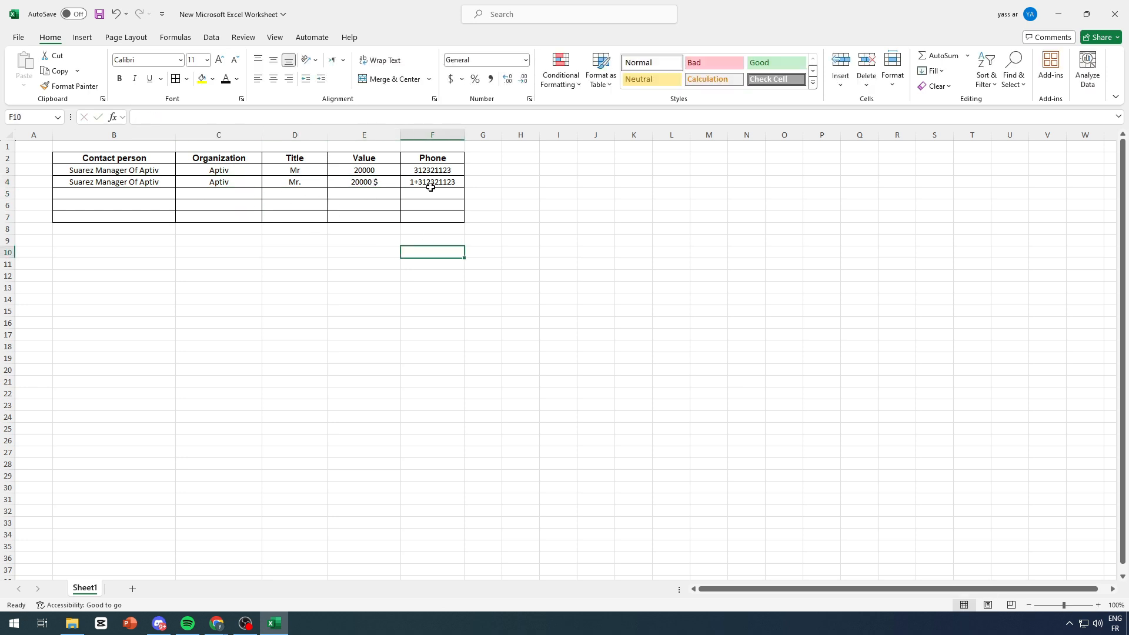
{"action": "left_click", "coordinate": [432, 205]}
{"action": "left_click", "coordinate": [412, 184]}
{"action": "left_click", "coordinate": [433, 275]}
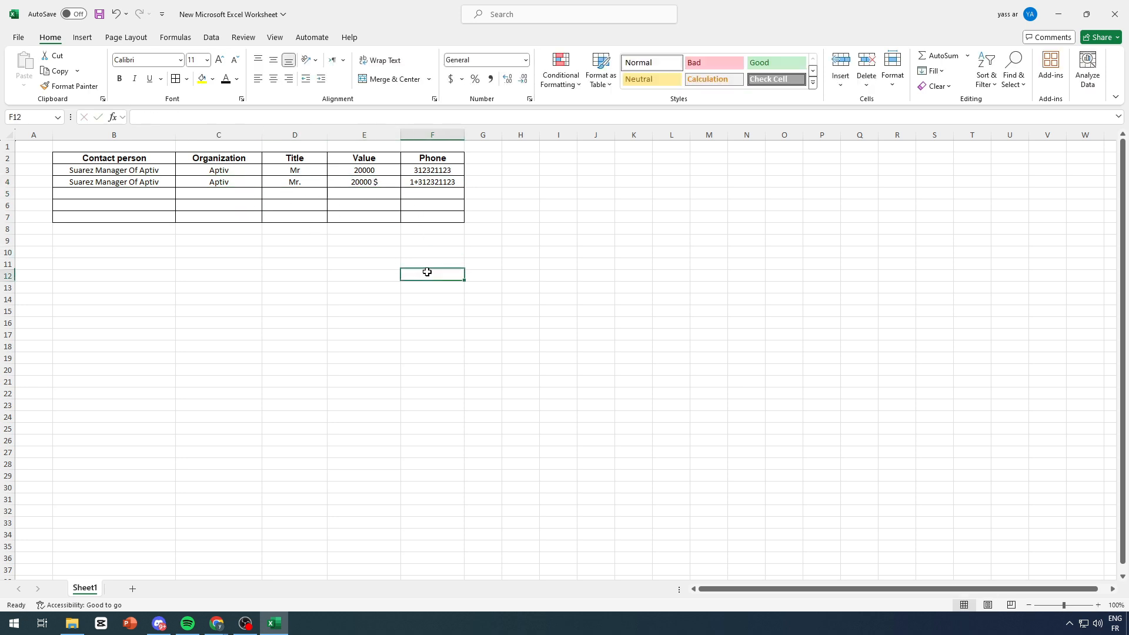
{"action": "double_click", "coordinate": [410, 184]}
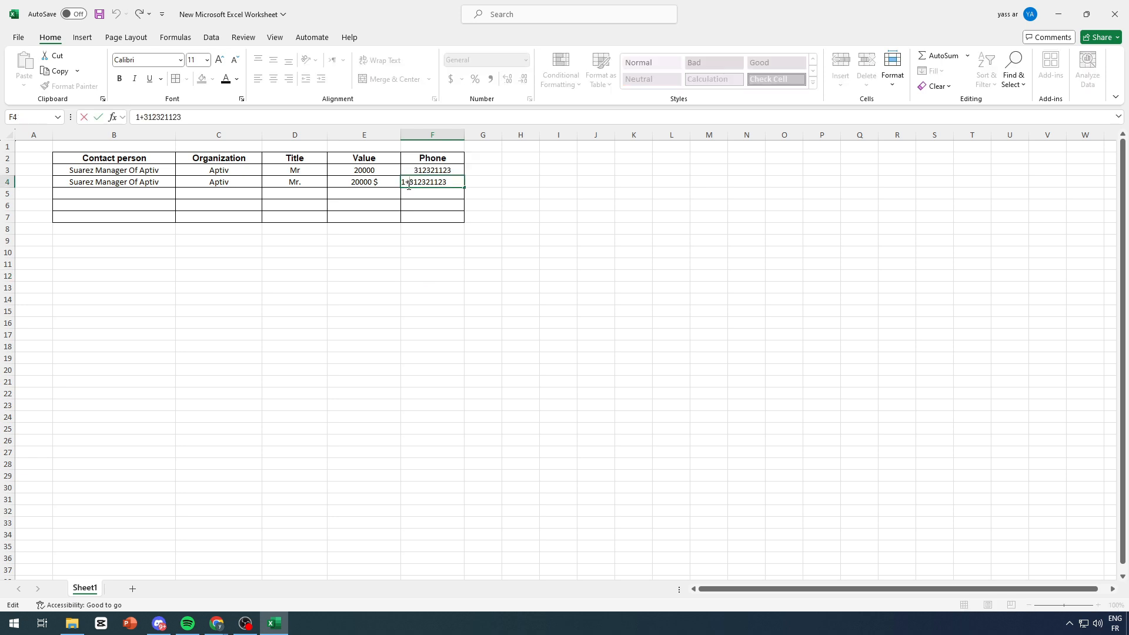
{"action": "left_click", "coordinate": [391, 287]}
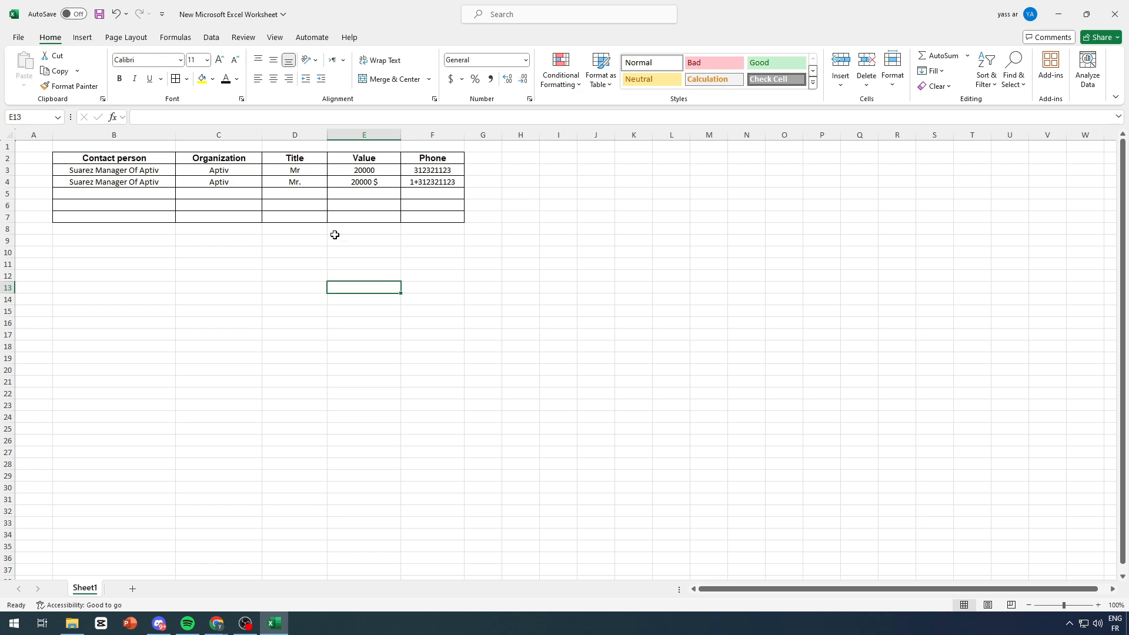
Step: Back in Pipedrive, close the Add lead dialog and open Import from spreadsheet
{"action": "mouse_move", "coordinate": [217, 623]}
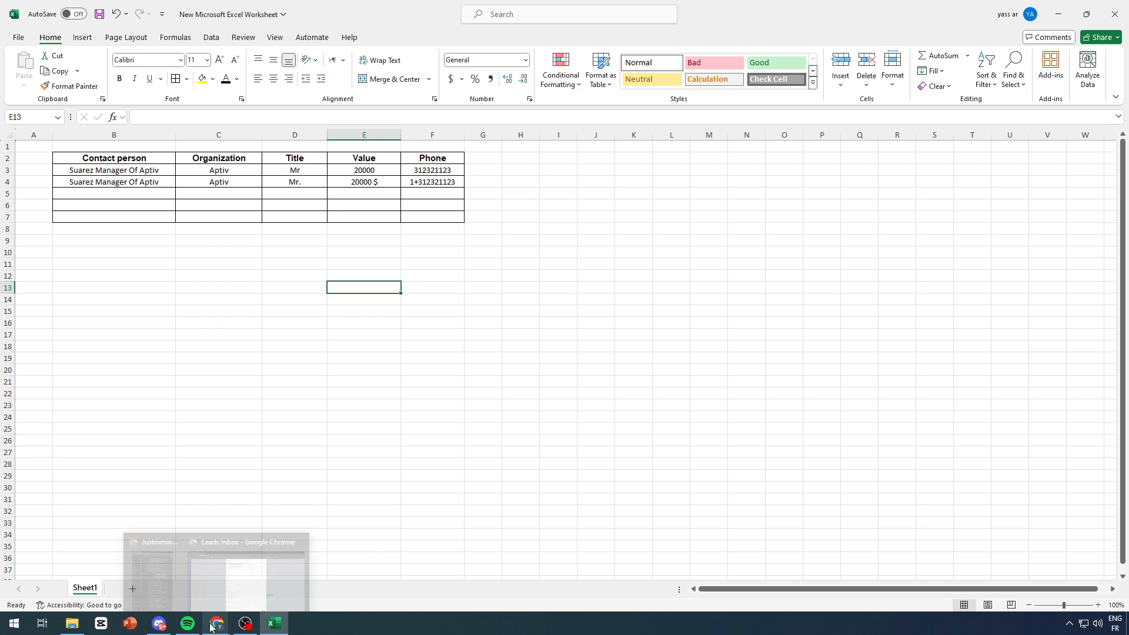
{"action": "left_click", "coordinate": [247, 591]}
{"action": "key", "text": "Escape"}
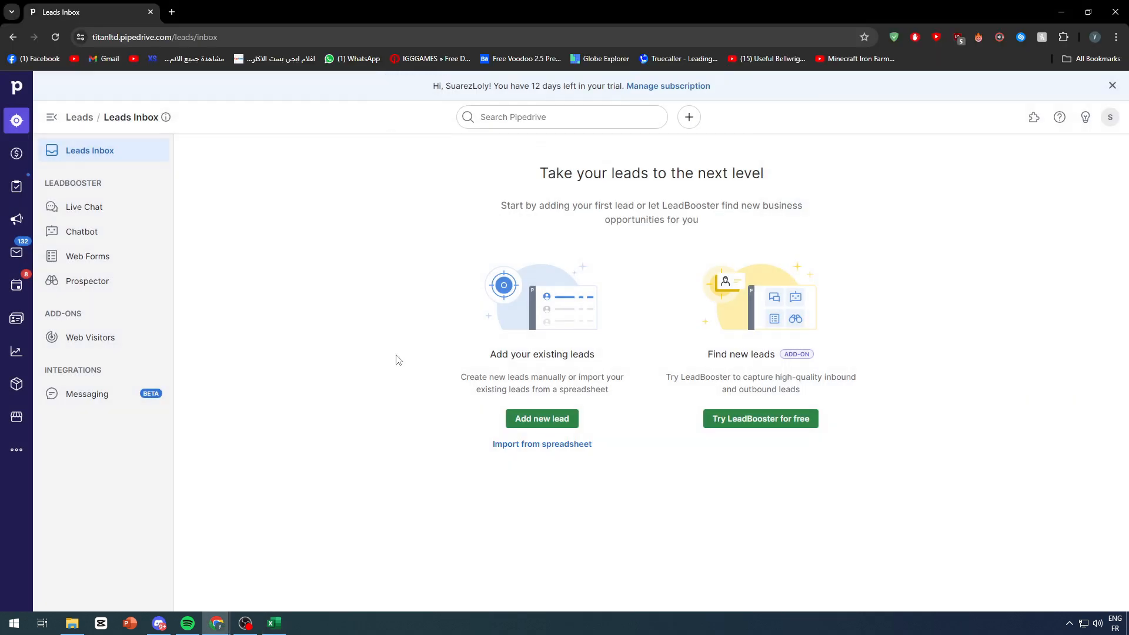
{"action": "left_click", "coordinate": [520, 444]}
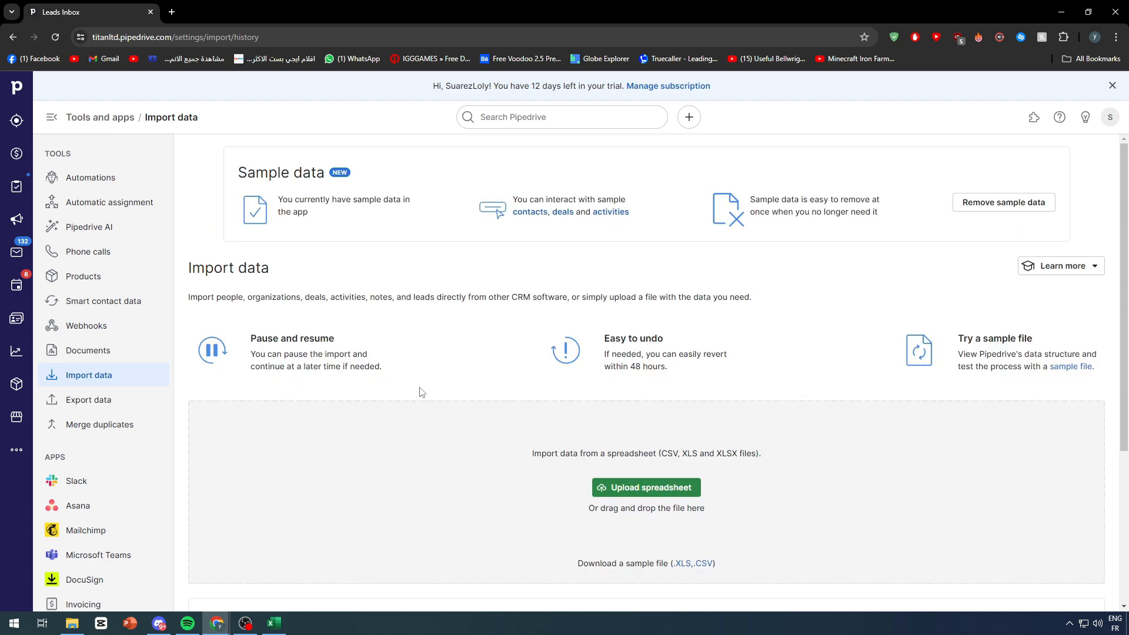
{"action": "scroll", "coordinate": [421, 393], "scroll_direction": "down", "scroll_amount": 5}
{"action": "scroll", "coordinate": [468, 391], "scroll_direction": "up", "scroll_amount": 1}
{"action": "scroll", "coordinate": [456, 394], "scroll_direction": "down", "scroll_amount": 1}
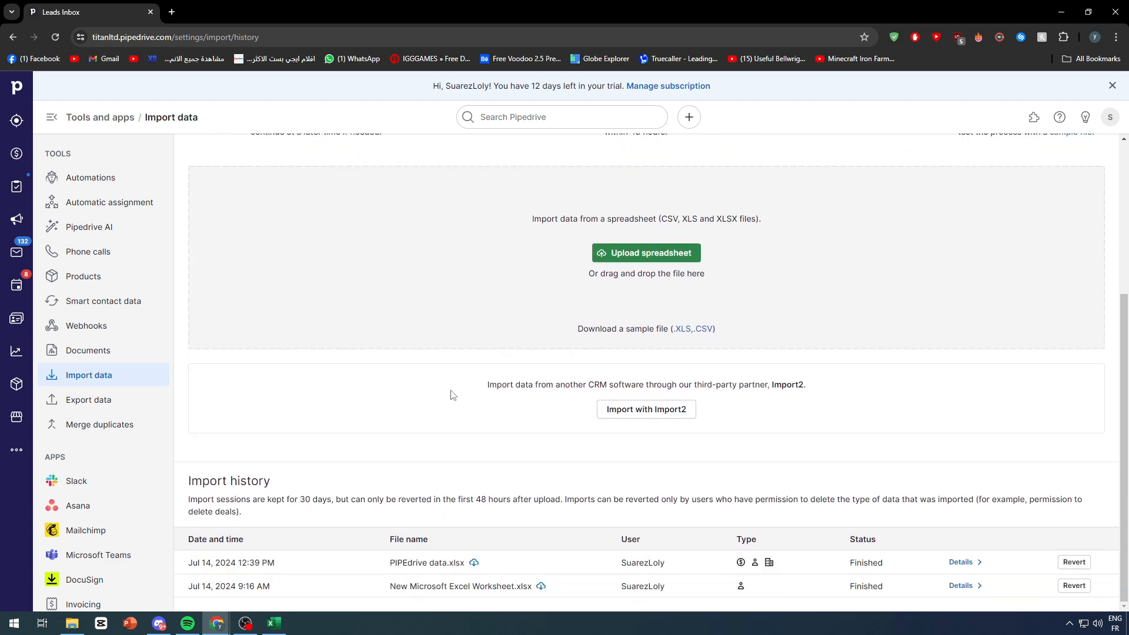
{"action": "scroll", "coordinate": [453, 403], "scroll_direction": "up", "scroll_amount": 4}
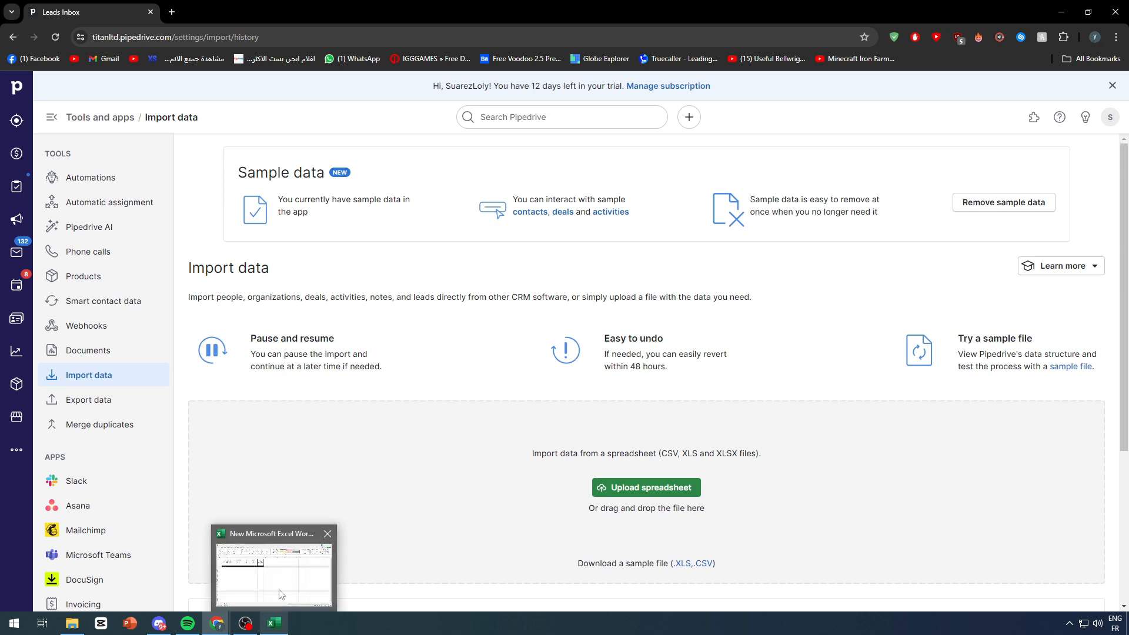
Step: Review the phone, value and title cells of the second lead row
{"action": "left_click", "coordinate": [281, 627]}
{"action": "left_click", "coordinate": [418, 183]}
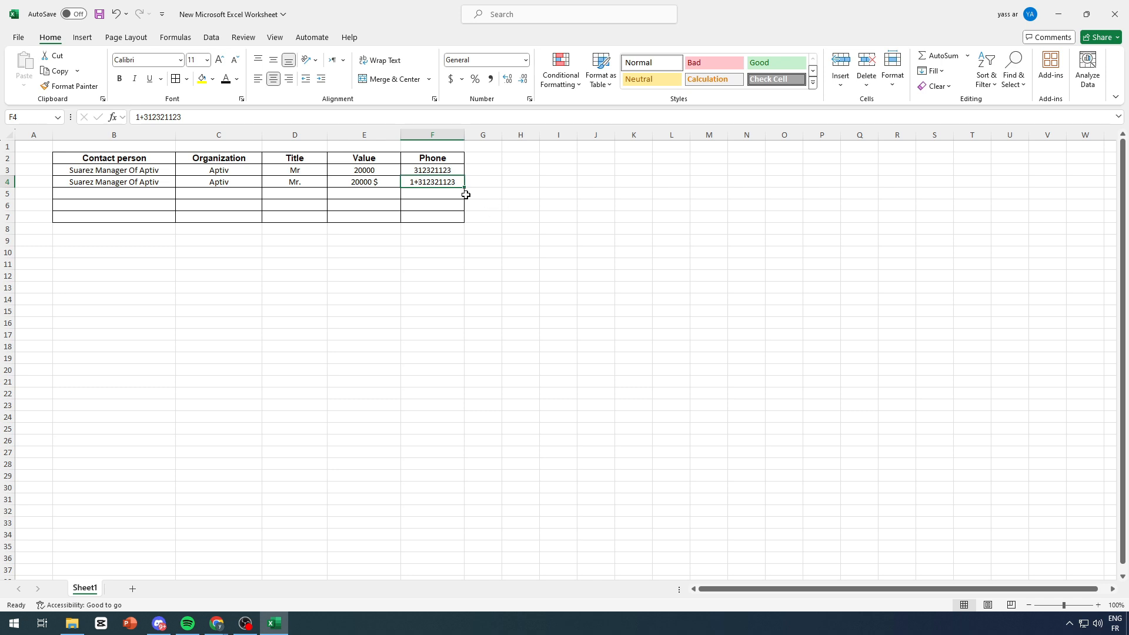
{"action": "left_click", "coordinate": [415, 193]}
{"action": "left_click", "coordinate": [532, 214]}
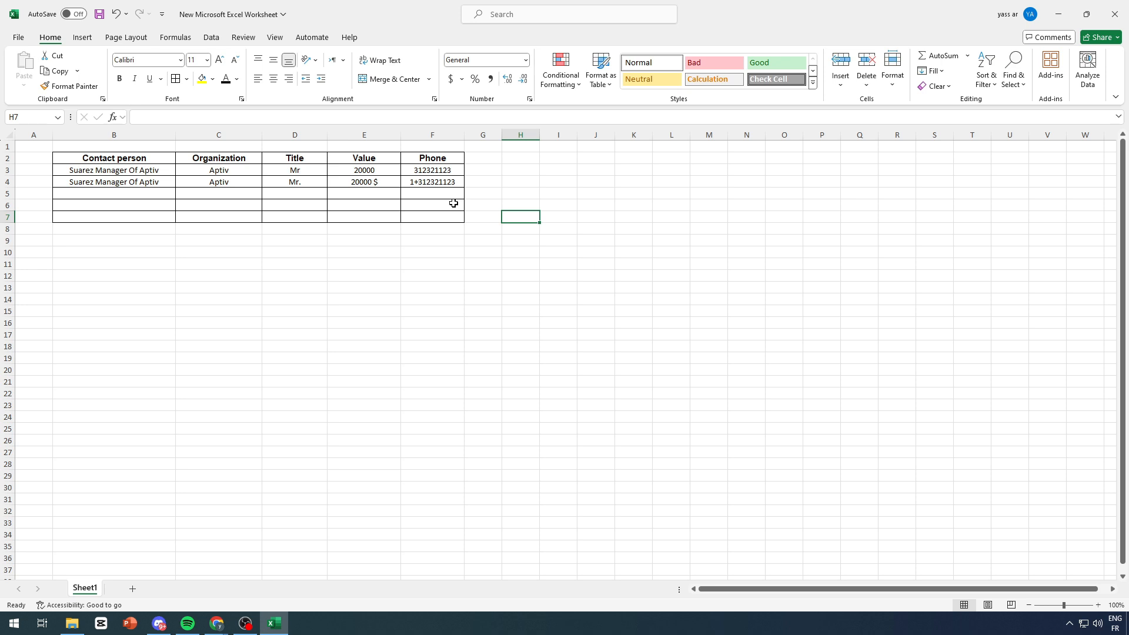
{"action": "left_click", "coordinate": [382, 182]}
{"action": "left_click", "coordinate": [386, 217]}
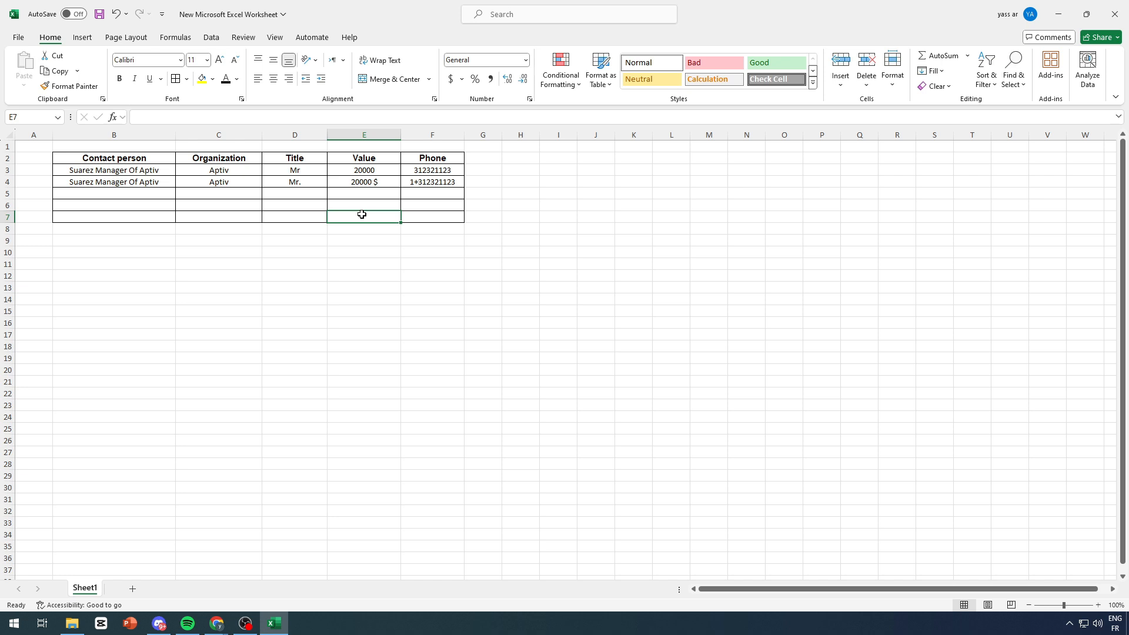
{"action": "left_click", "coordinate": [316, 182]}
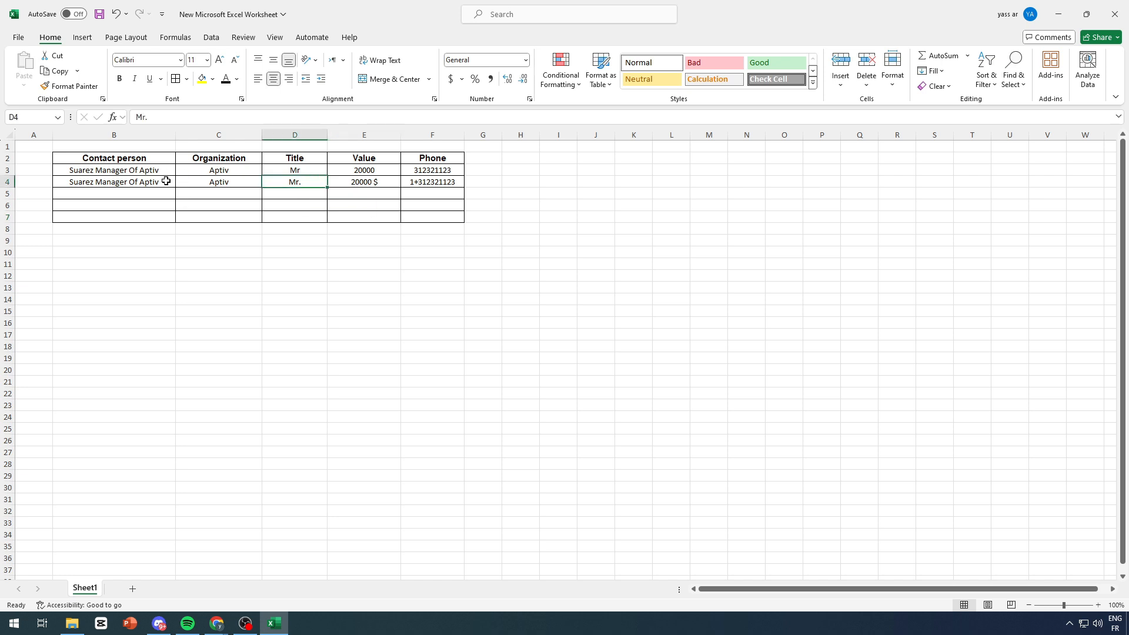
Step: Clear the second lead row, then save and close the workbook
{"action": "left_click_drag", "start_coordinate": [125, 181], "coordinate": [453, 187]}
{"action": "key", "text": "Delete"}
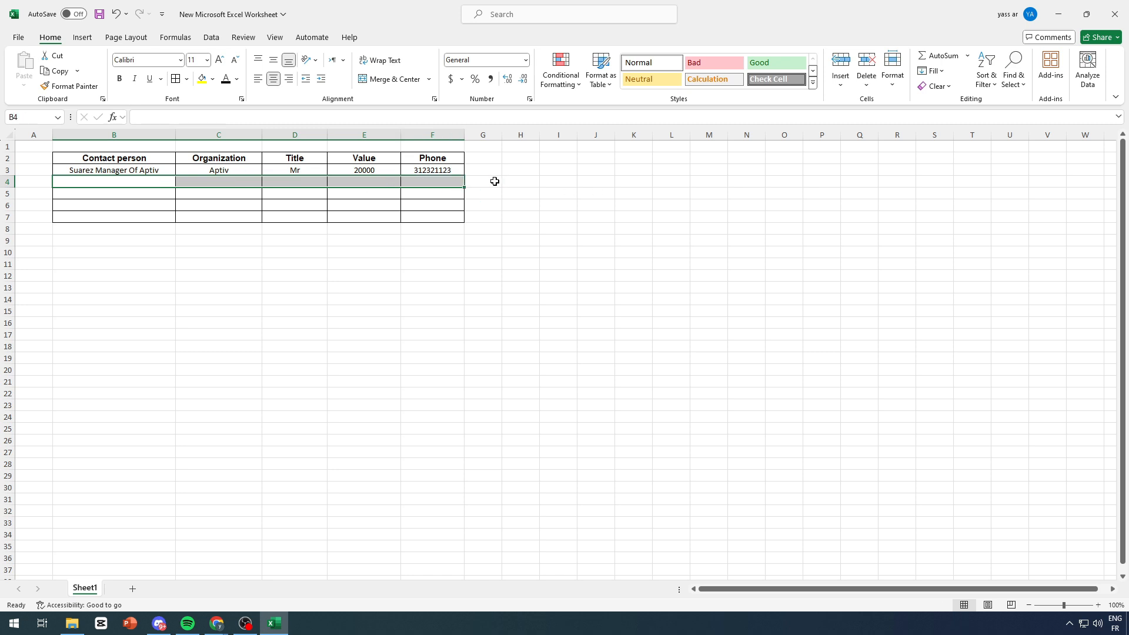
{"action": "left_click", "coordinate": [494, 182]}
{"action": "left_click_drag", "start_coordinate": [416, 171], "coordinate": [90, 171]}
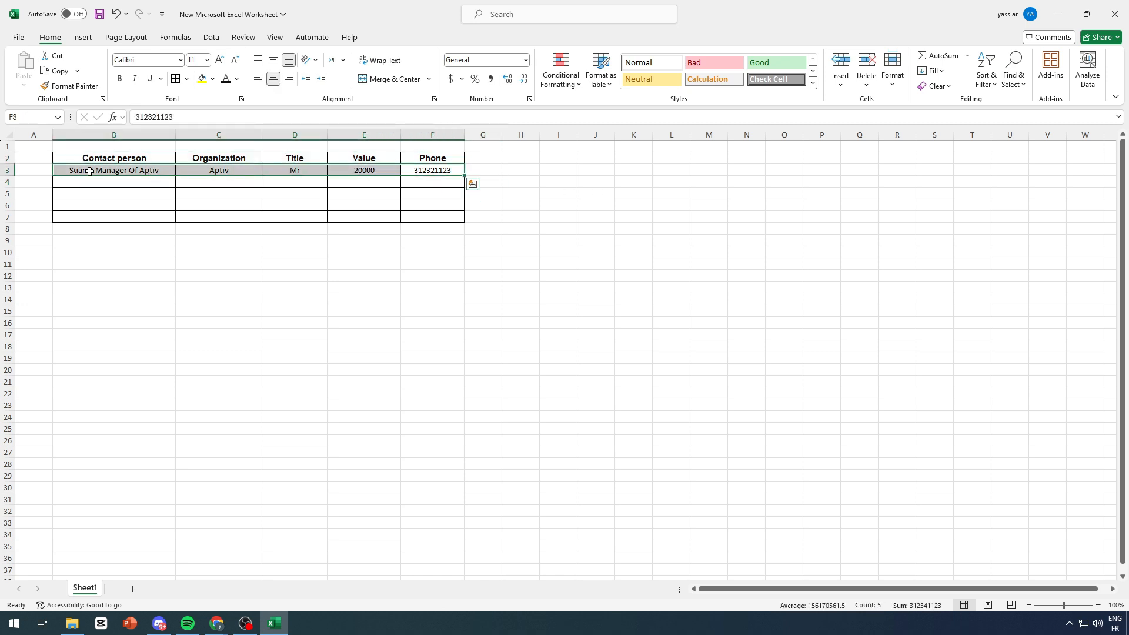
{"action": "left_click", "coordinate": [99, 14]}
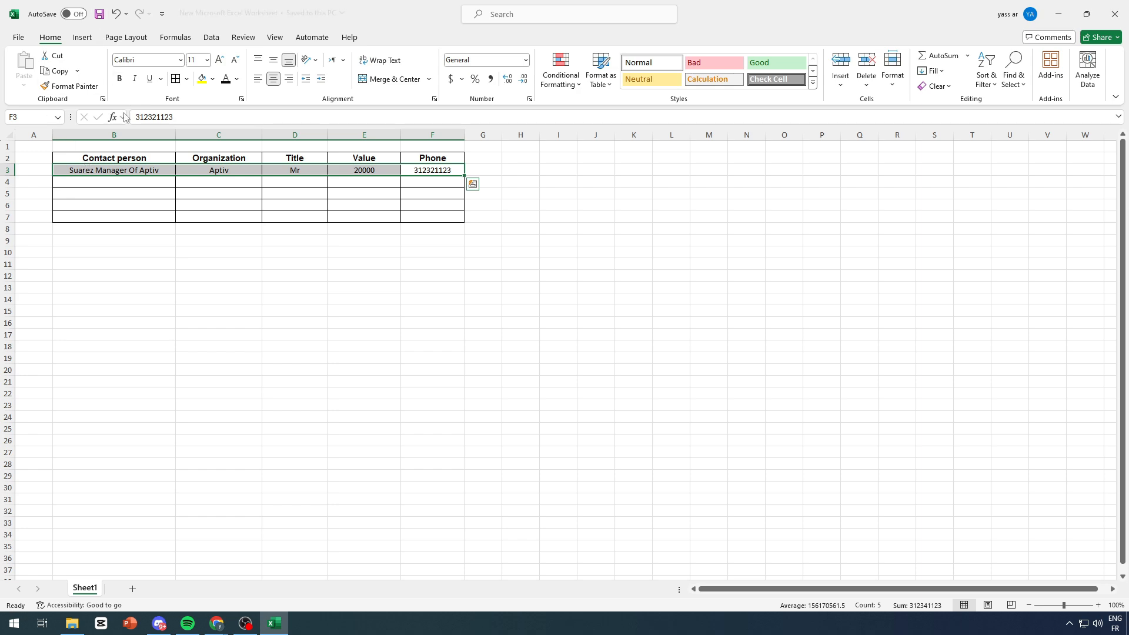
{"action": "left_click", "coordinate": [1115, 15]}
Step: Rename the file to 'PipeDrive Lead', closing Excel so the rename completes, then return to Chrome
{"action": "right_click", "coordinate": [665, 432]}
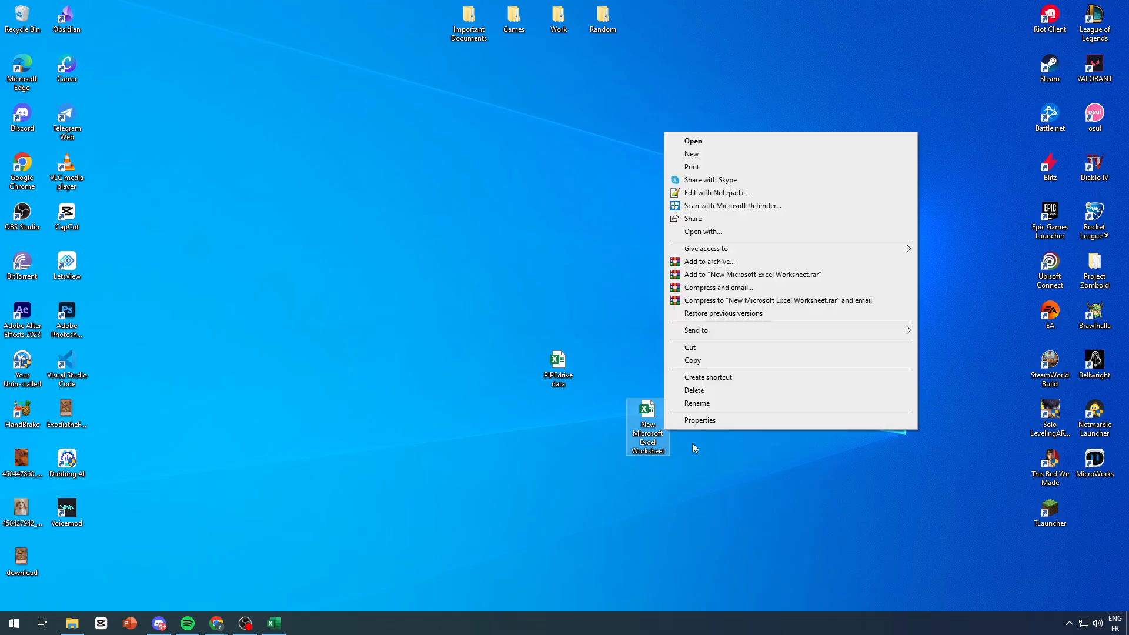
{"action": "left_click", "coordinate": [723, 405]}
{"action": "type", "text": "Pi"}
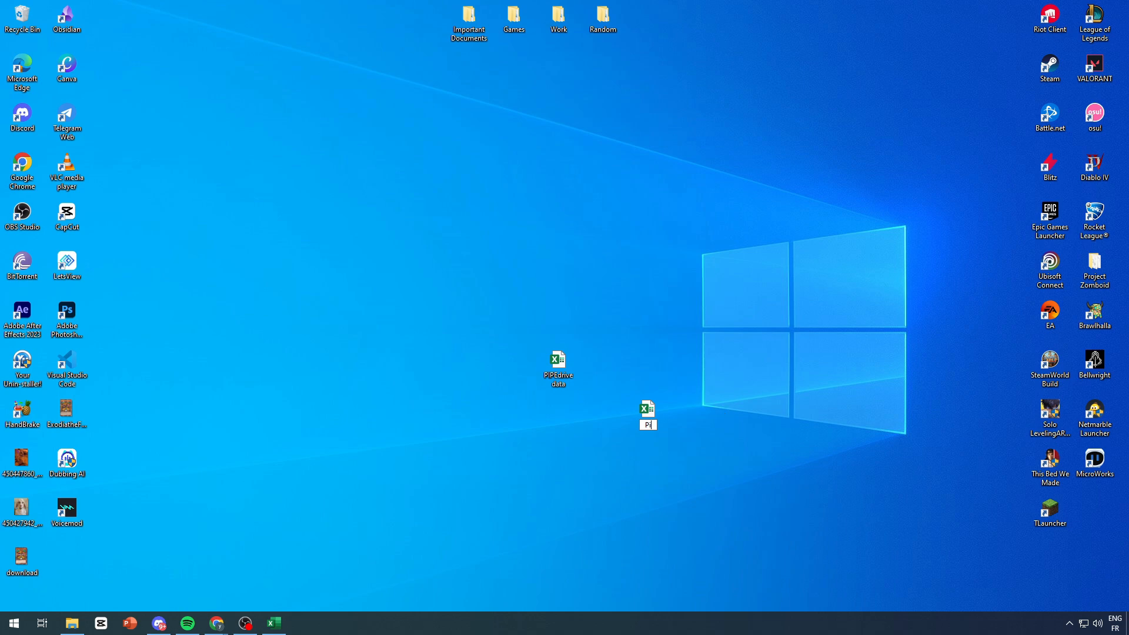
{"action": "type", "text": "peDrive Lead"}
{"action": "key", "text": "Return"}
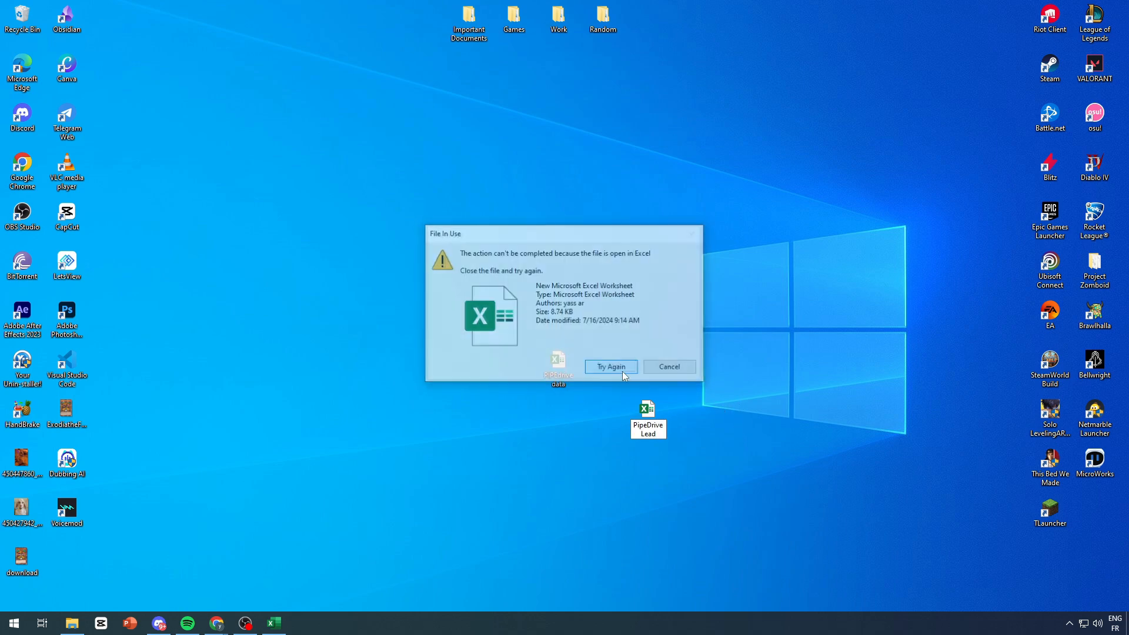
{"action": "left_click", "coordinate": [272, 622]}
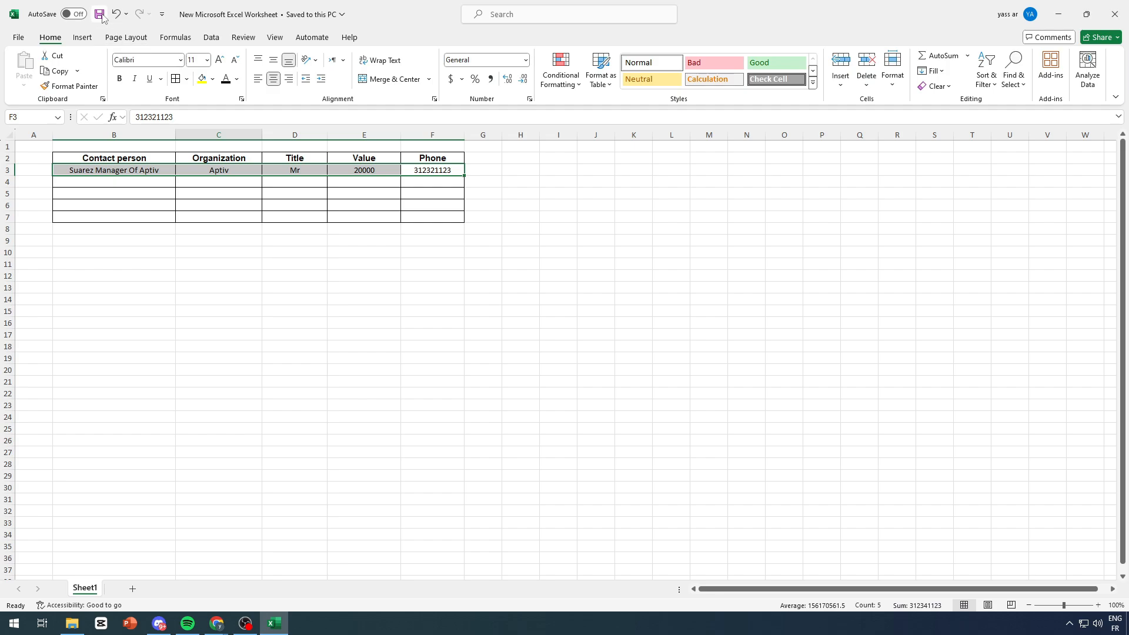
{"action": "left_click", "coordinate": [1114, 14]}
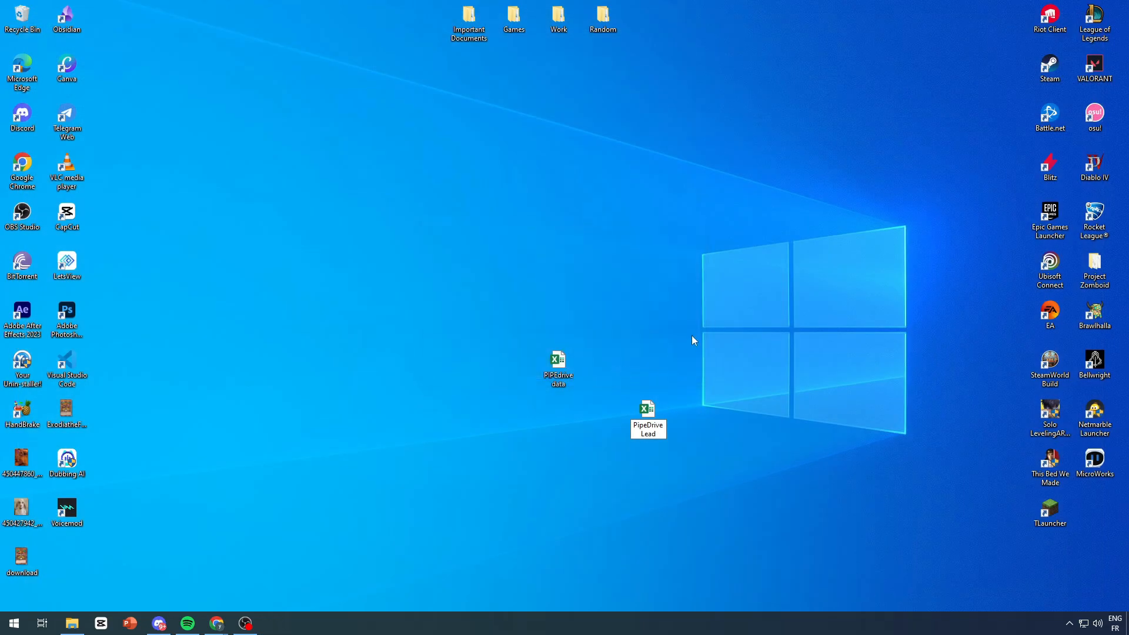
{"action": "left_click", "coordinate": [718, 450]}
{"action": "mouse_move", "coordinate": [216, 622]}
{"action": "left_click", "coordinate": [227, 590]}
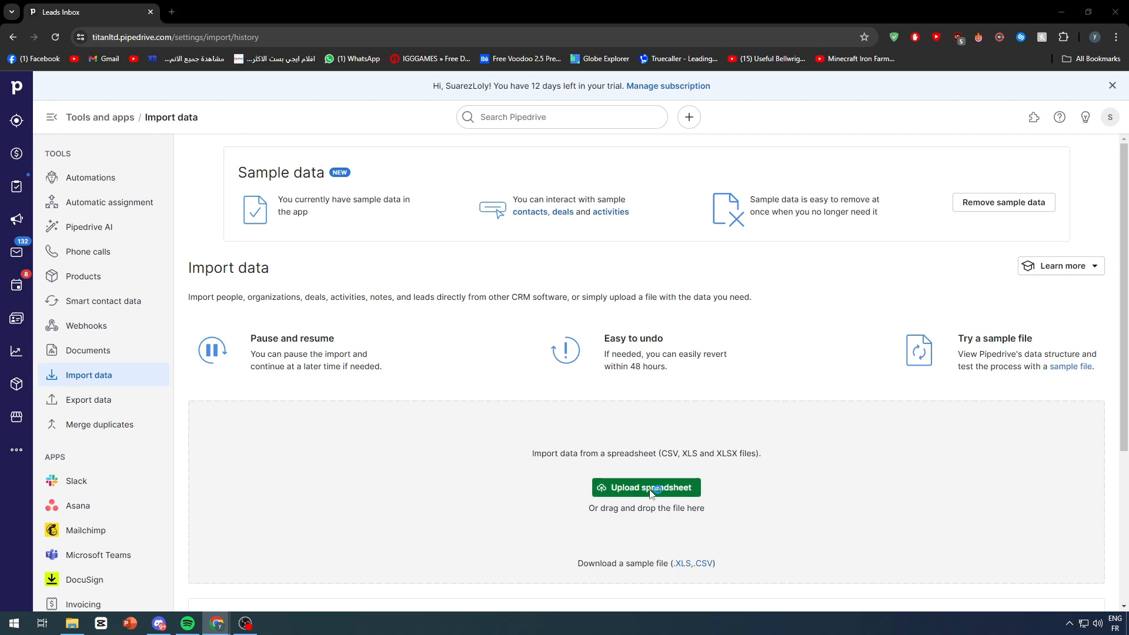
Step: Upload PipeDrive Lead.xlsx and show the Lead fields in the mapping picker
{"action": "left_click", "coordinate": [652, 493]}
{"action": "scroll", "coordinate": [218, 188], "scroll_direction": "down", "scroll_amount": 5}
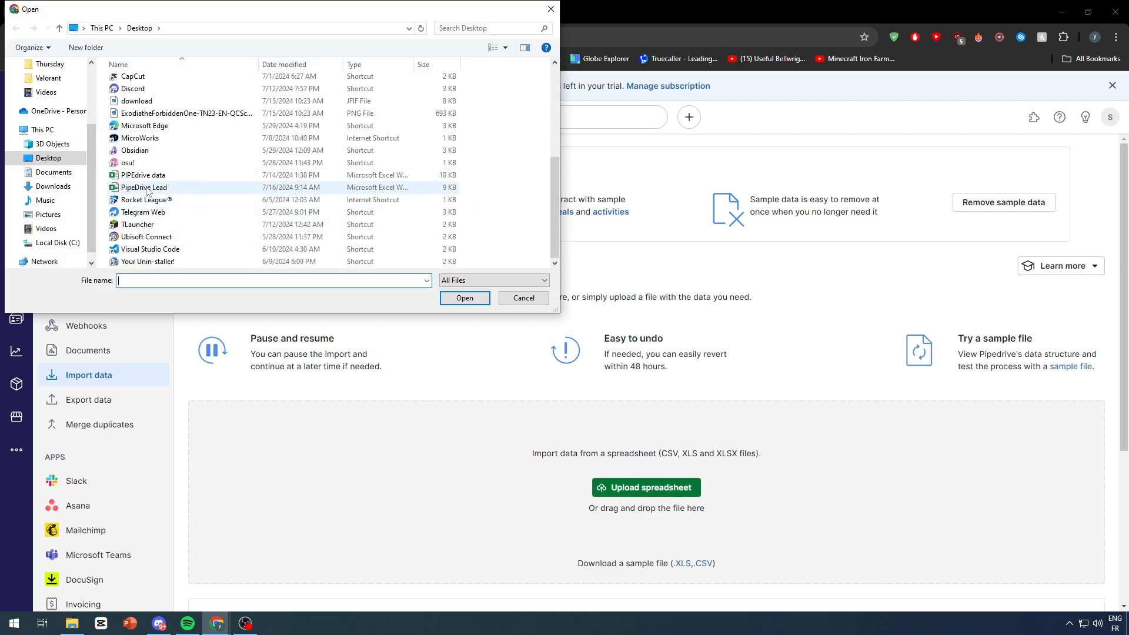
{"action": "double_click", "coordinate": [147, 188]}
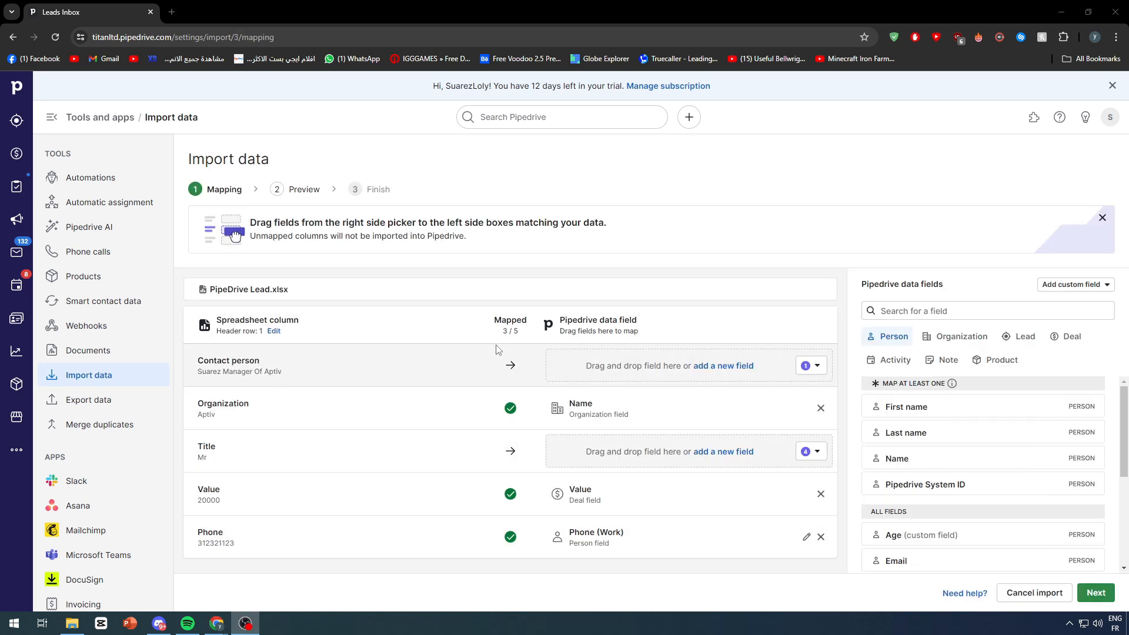
{"action": "left_click", "coordinate": [518, 180]}
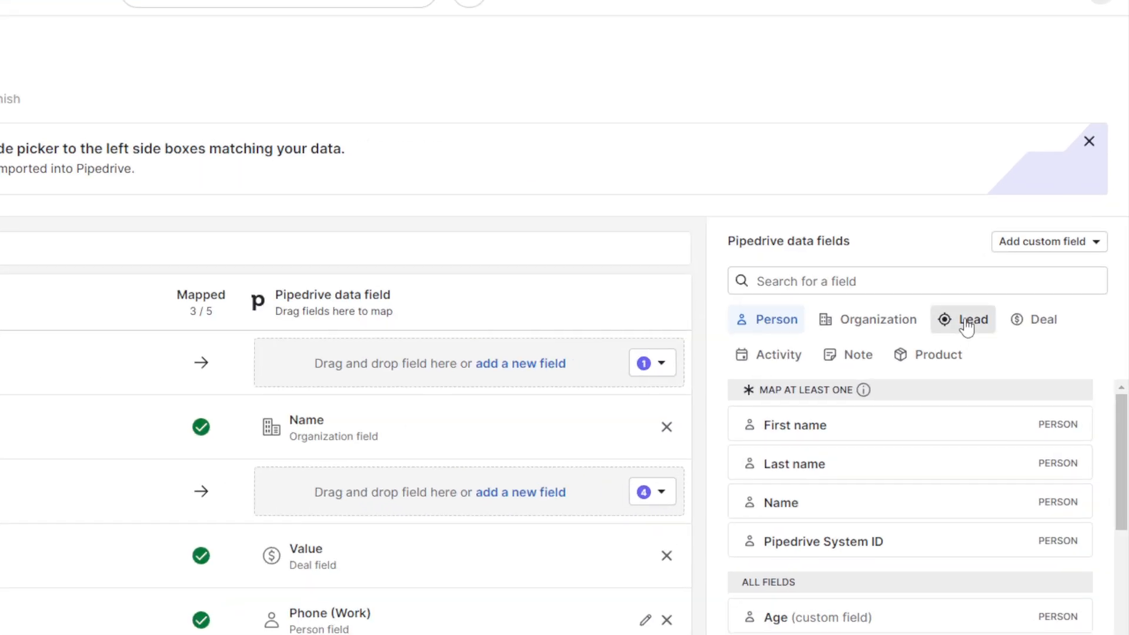
{"action": "left_click", "coordinate": [1025, 336]}
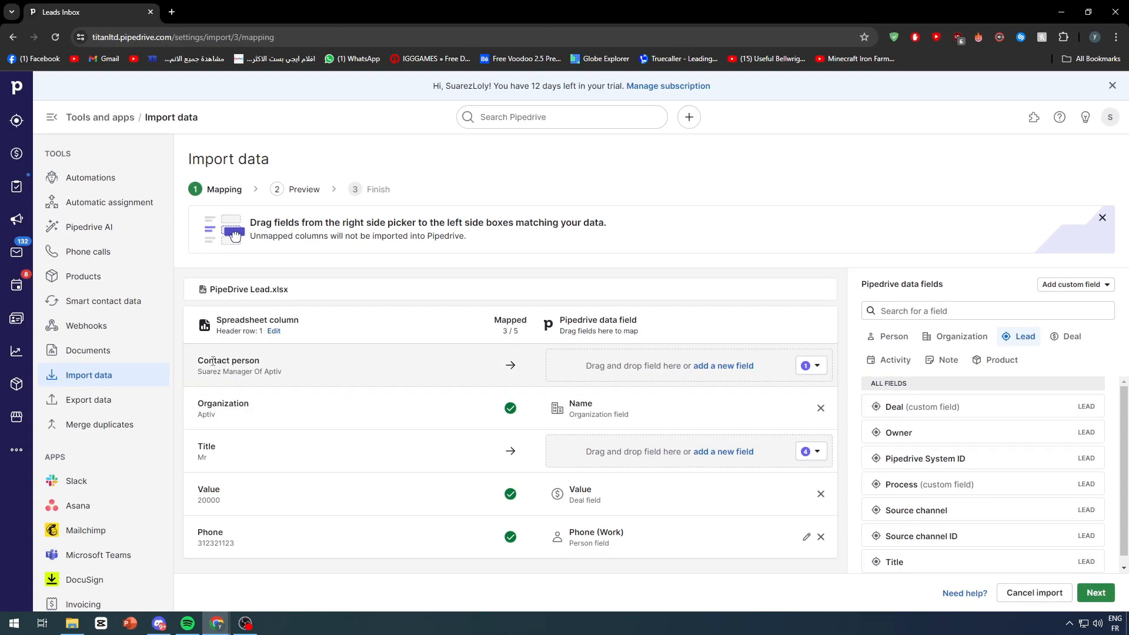
Step: Map Contact person to a new lead/deal field of type Person
{"action": "left_click", "coordinate": [728, 366]}
{"action": "left_click", "coordinate": [725, 443]}
{"action": "left_click", "coordinate": [726, 444]}
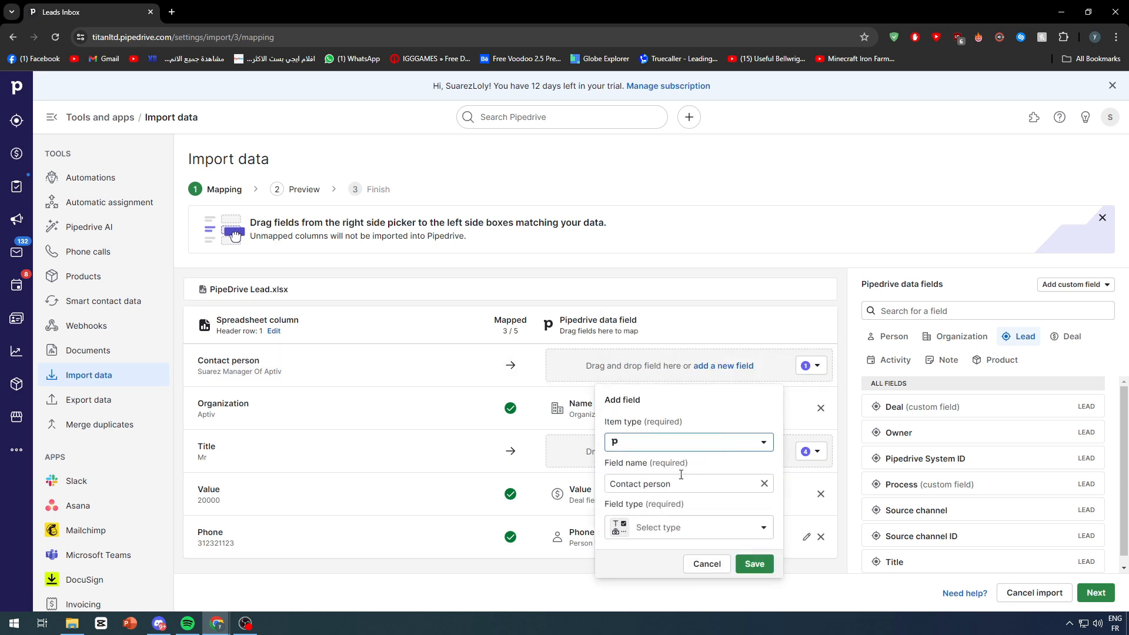
{"action": "left_click", "coordinate": [688, 442]}
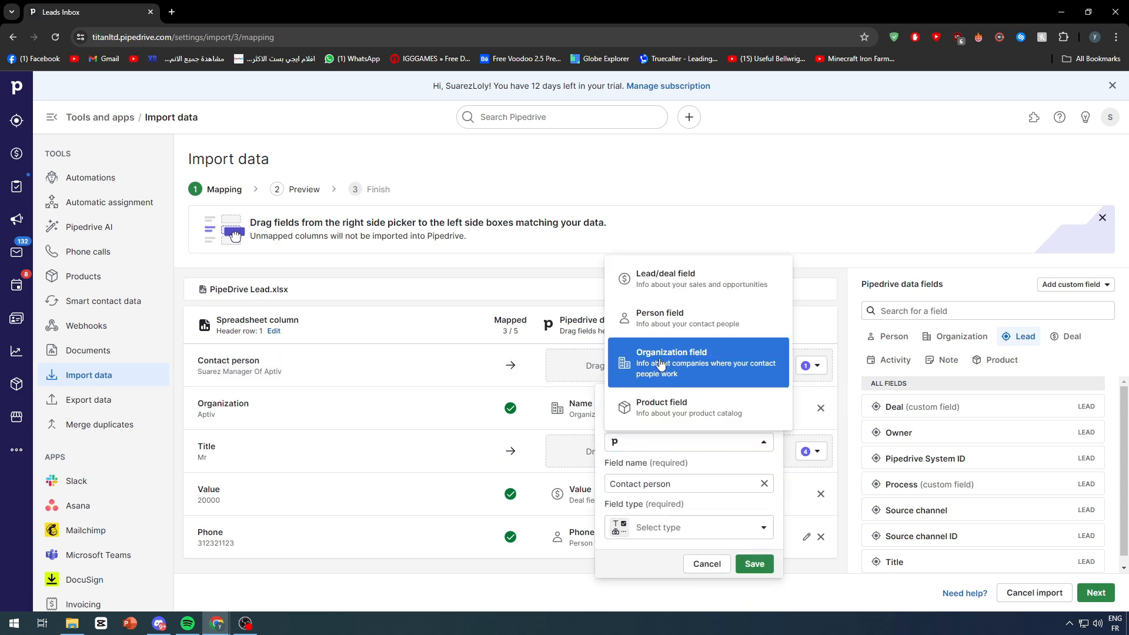
{"action": "left_click", "coordinate": [690, 268]}
{"action": "left_click", "coordinate": [756, 565]}
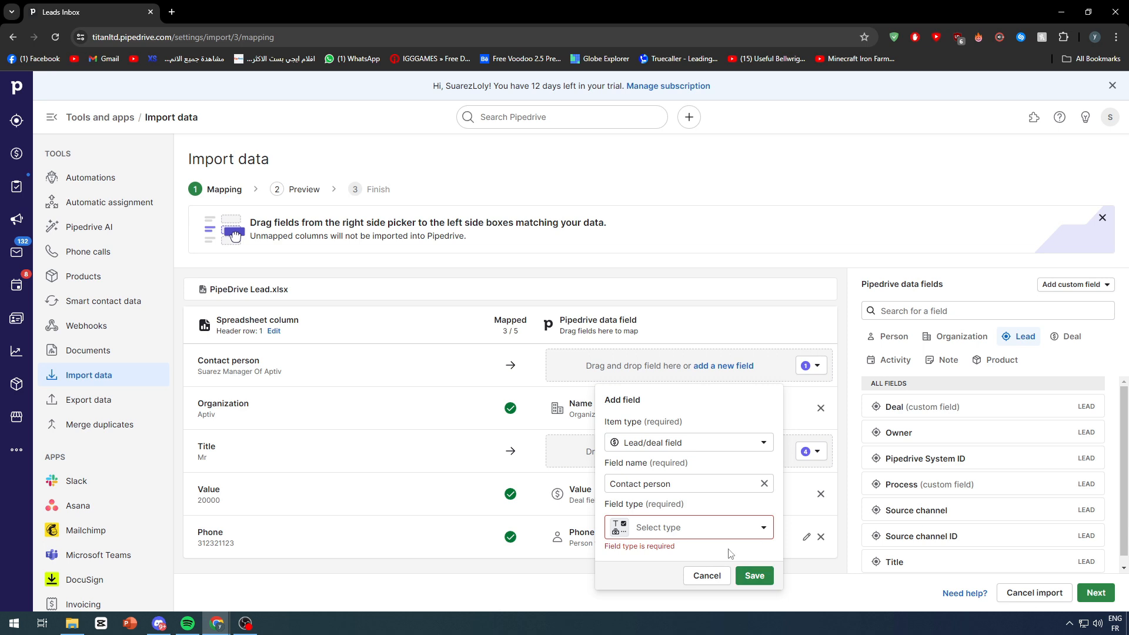
{"action": "left_click", "coordinate": [678, 537]}
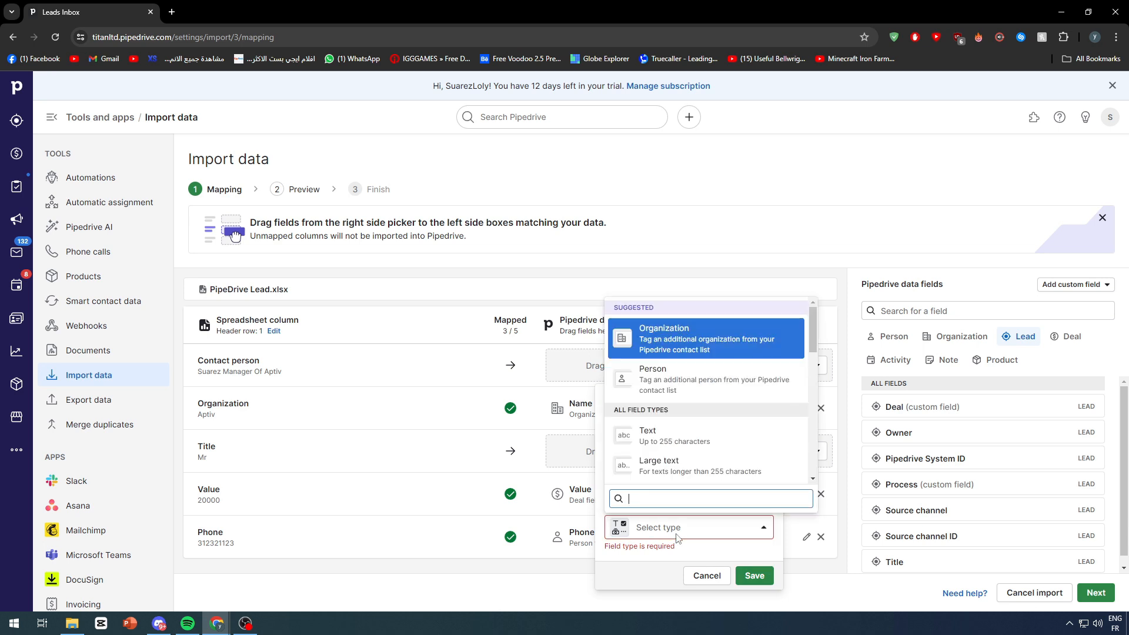
{"action": "left_click", "coordinate": [672, 395]}
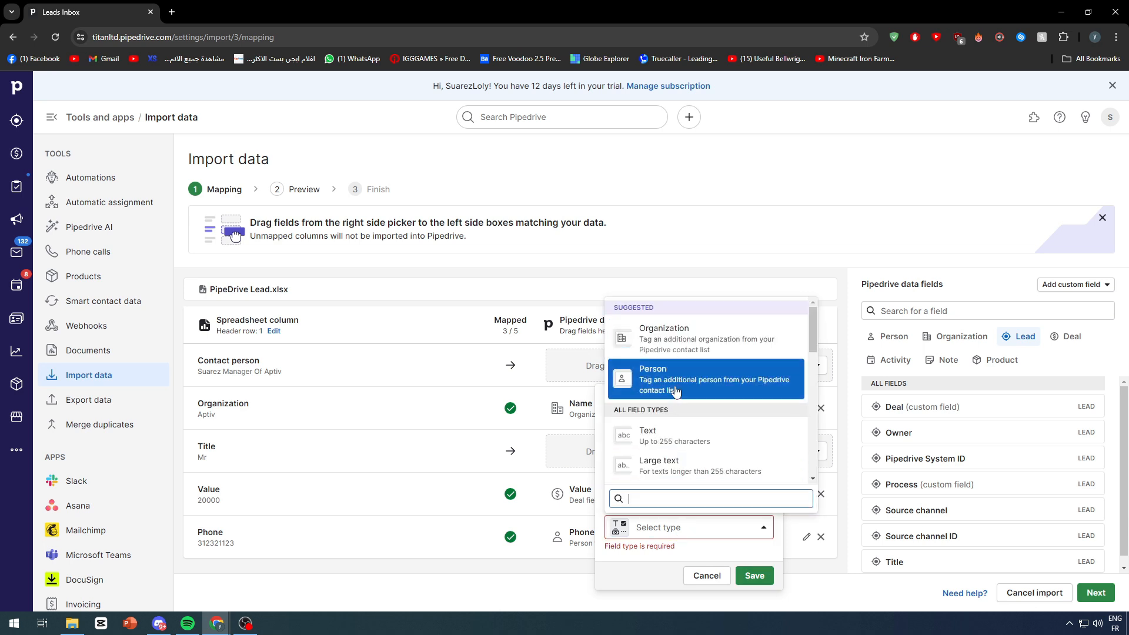
{"action": "left_click", "coordinate": [754, 575]}
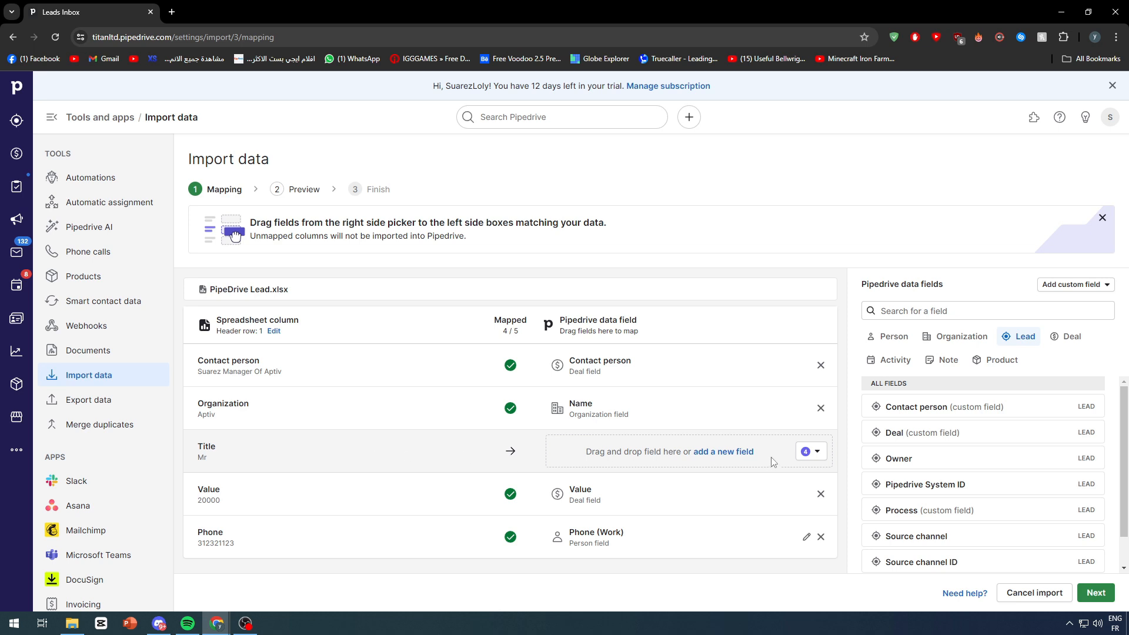
Step: Map Title to a new lead/deal field of type Text
{"action": "left_click", "coordinate": [812, 451]}
{"action": "left_click", "coordinate": [723, 451]}
{"action": "left_click", "coordinate": [689, 381]}
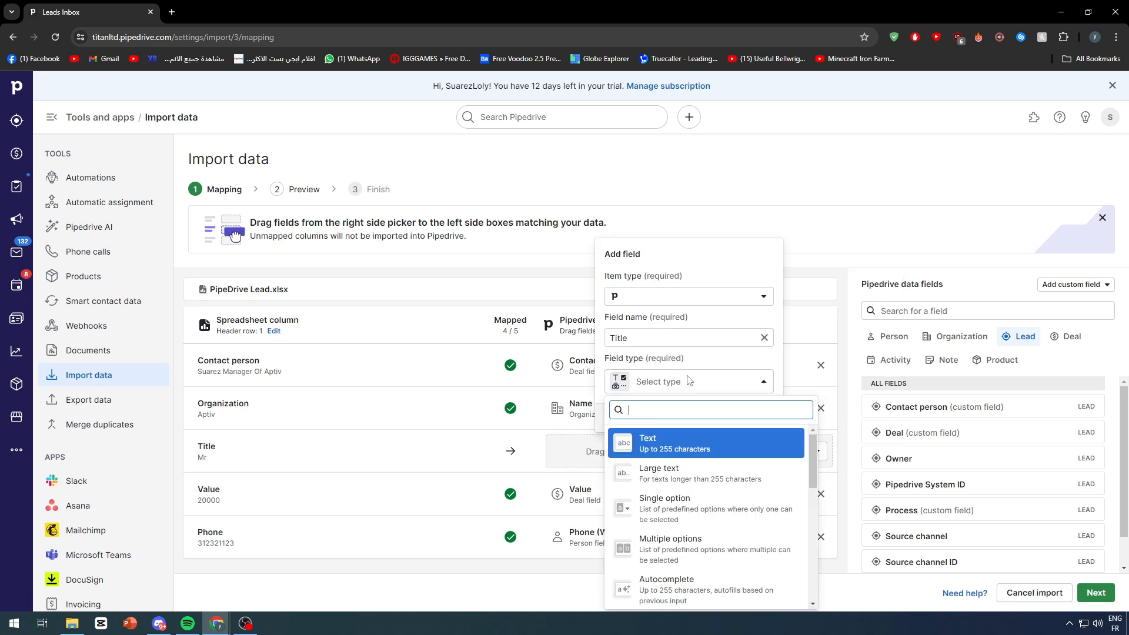
{"action": "left_click", "coordinate": [662, 451]}
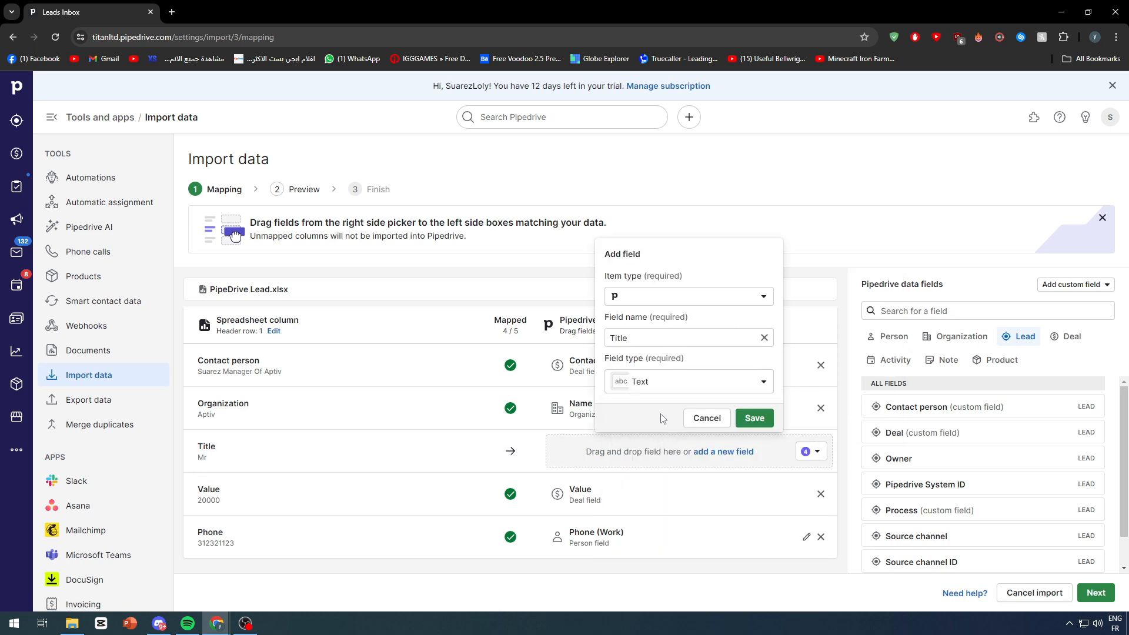
{"action": "left_click", "coordinate": [644, 296]}
{"action": "left_click", "coordinate": [649, 331]}
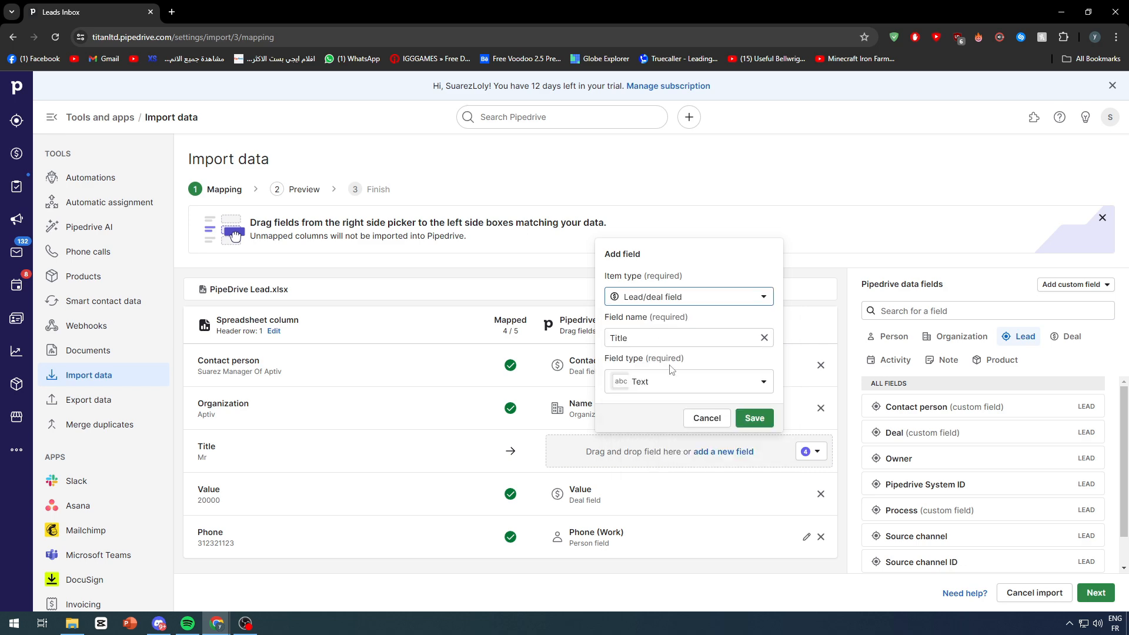
{"action": "left_click", "coordinate": [754, 418]}
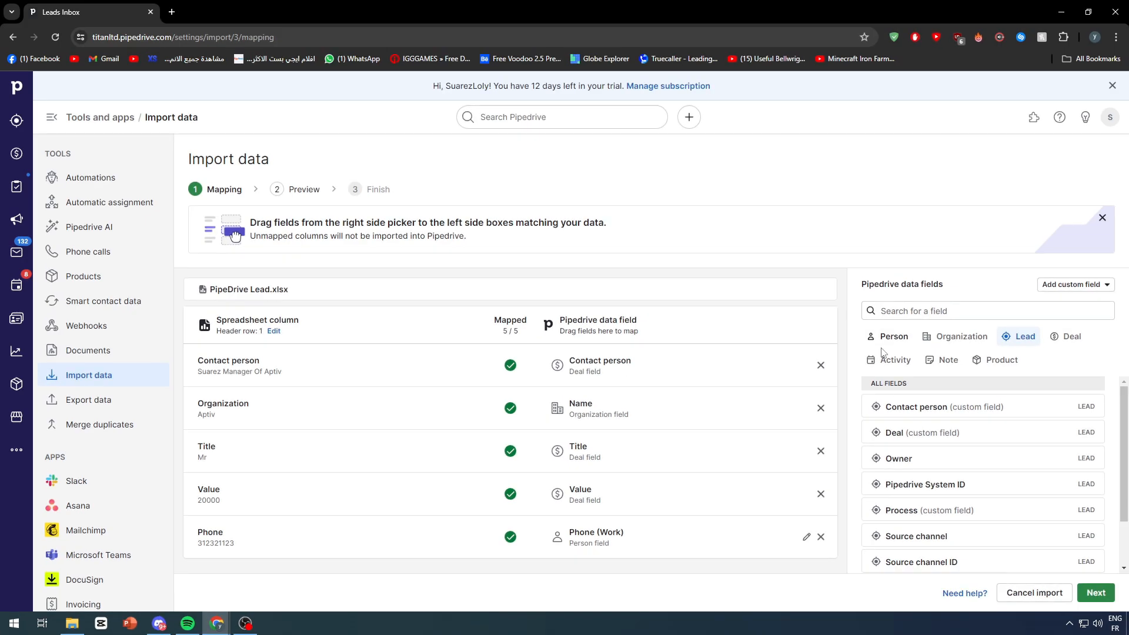
Step: Remove the Phone (Work) column mapping and continue to the preview
{"action": "left_click", "coordinate": [1088, 590]}
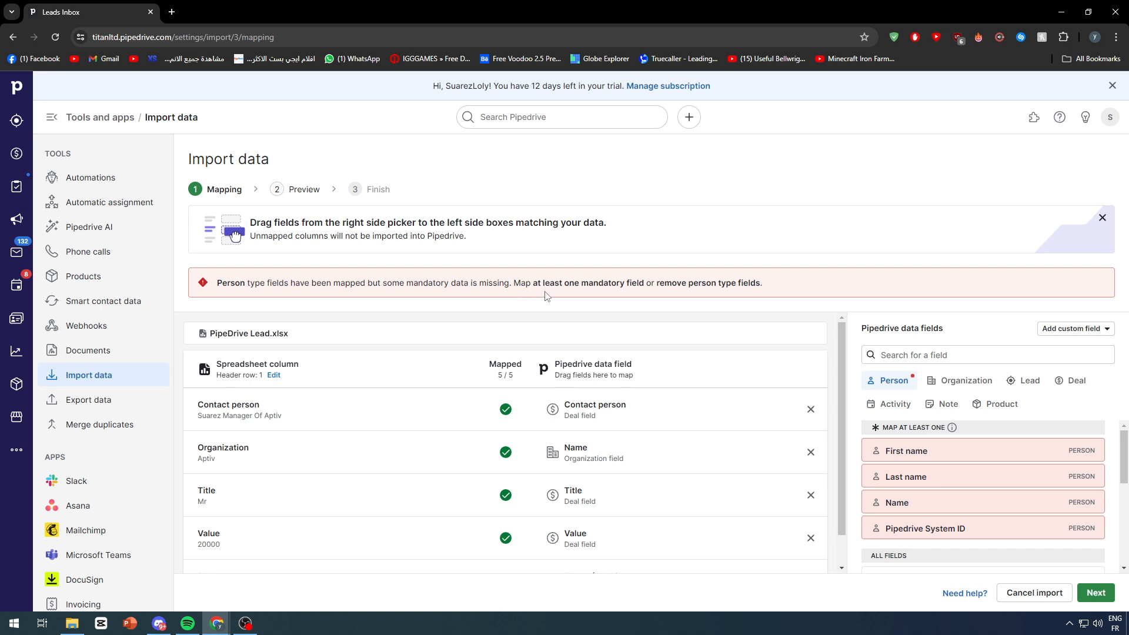
{"action": "scroll", "coordinate": [689, 357], "scroll_direction": "down", "scroll_amount": 1}
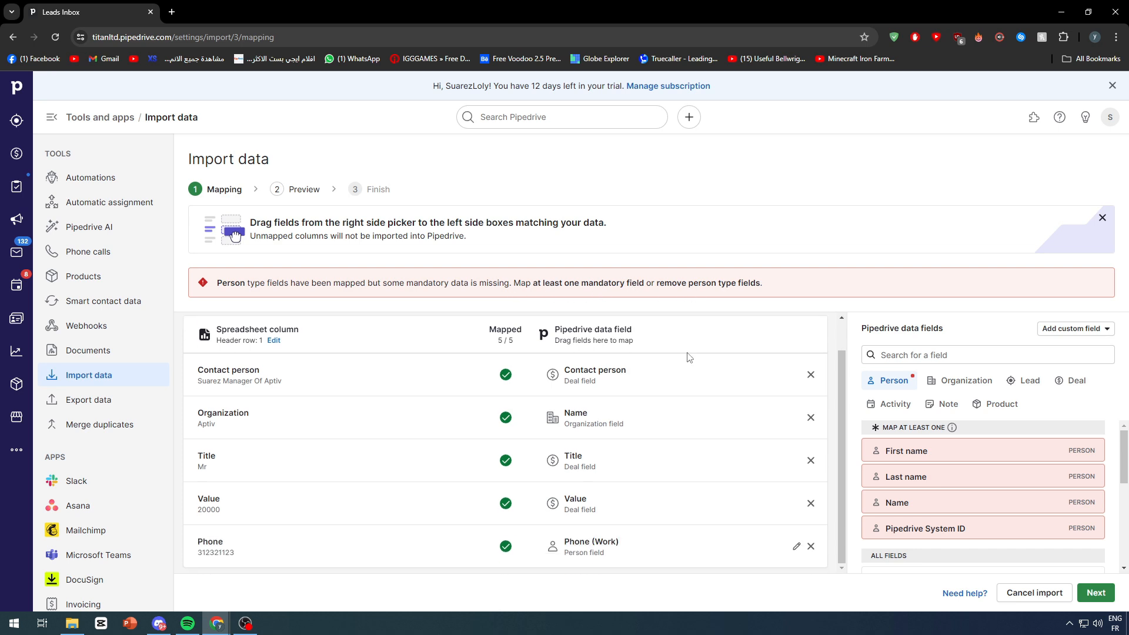
{"action": "left_click", "coordinate": [811, 546]}
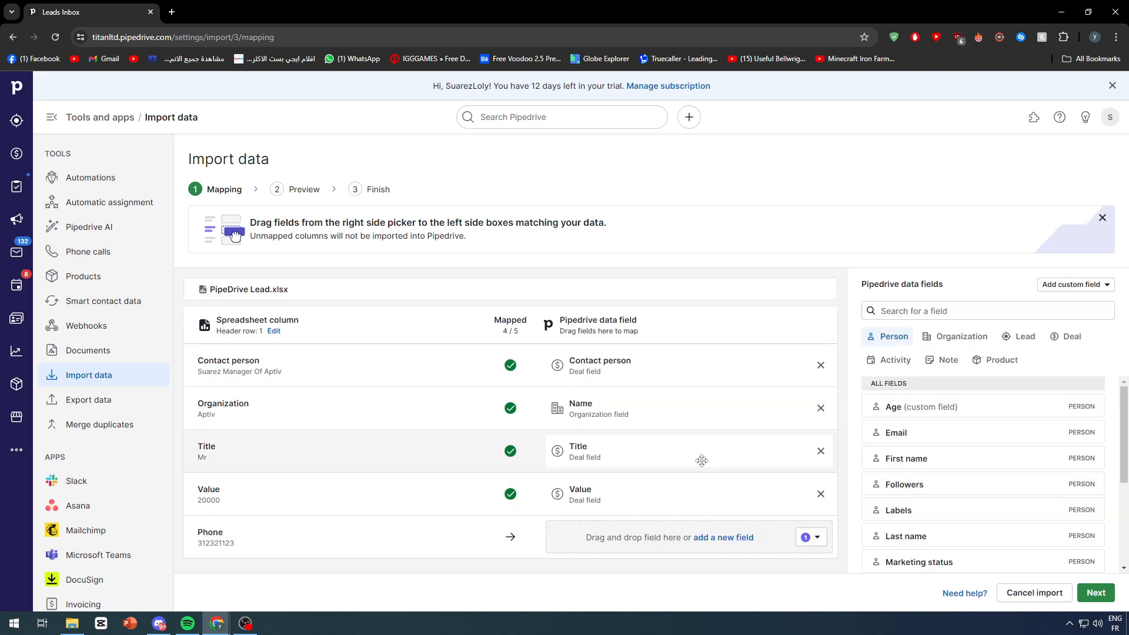
{"action": "left_click", "coordinate": [1095, 594]}
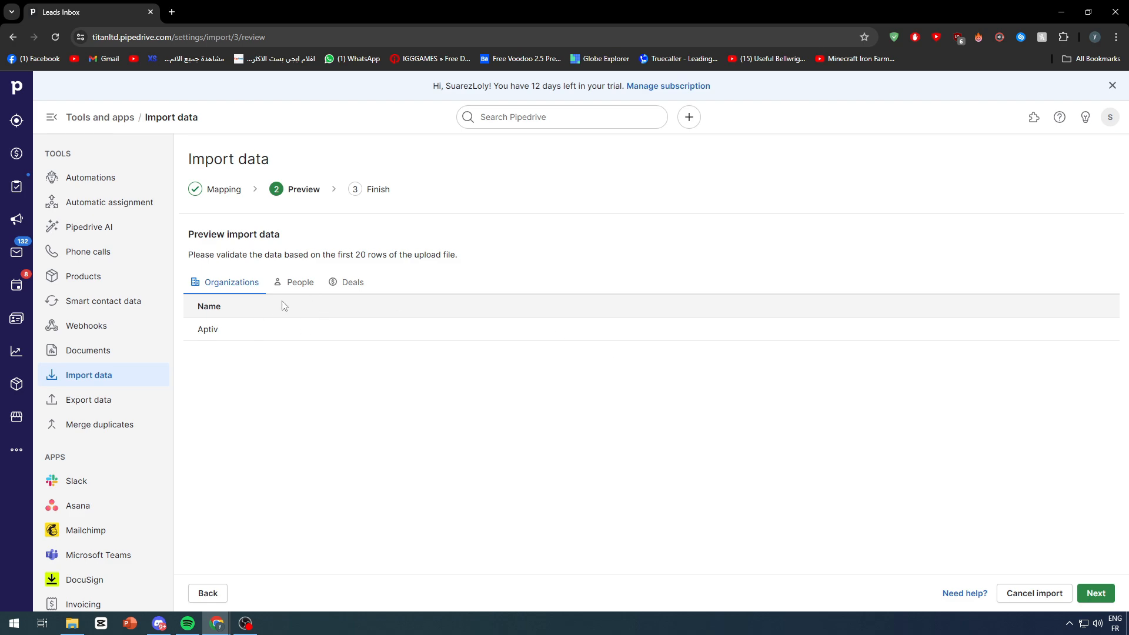
Step: Check the Deals preview and start the import, giving 4 added and 1 merged
{"action": "left_click", "coordinate": [338, 283]}
{"action": "left_click", "coordinate": [1095, 593]}
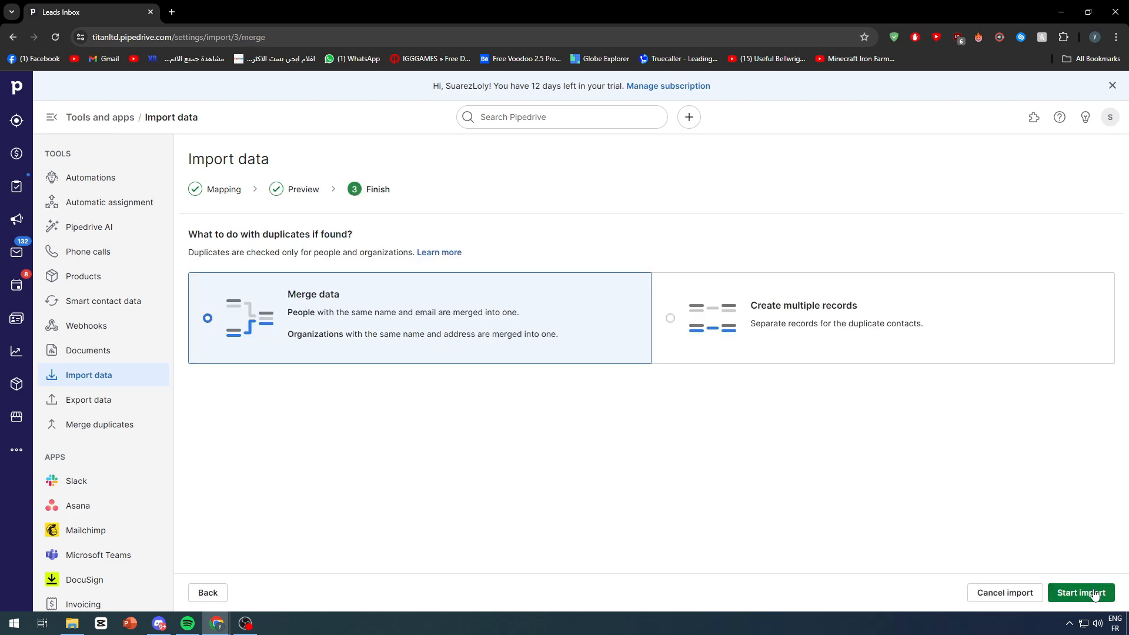
{"action": "left_click", "coordinate": [1095, 594]}
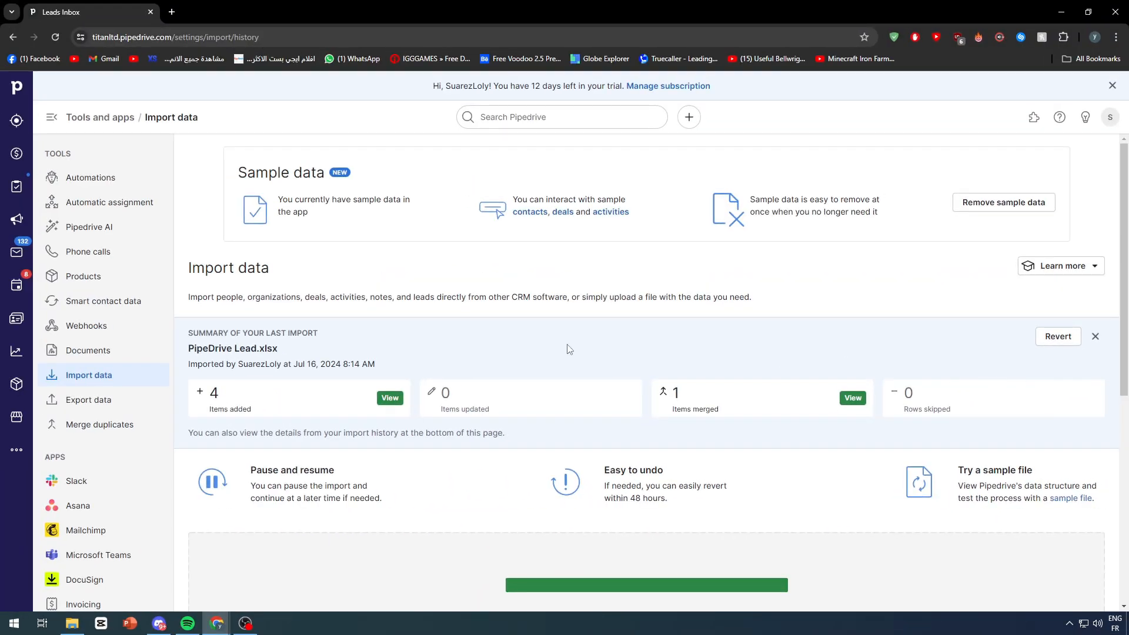
{"action": "scroll", "coordinate": [529, 348], "scroll_direction": "down", "scroll_amount": 5}
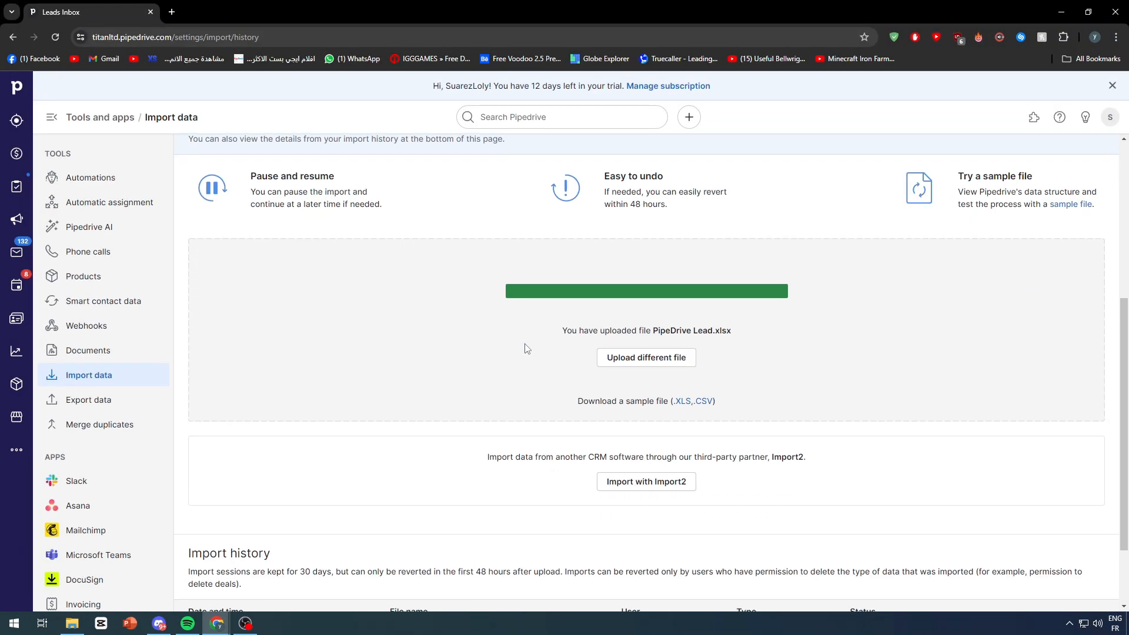
{"action": "scroll", "coordinate": [511, 338], "scroll_direction": "up", "scroll_amount": 5}
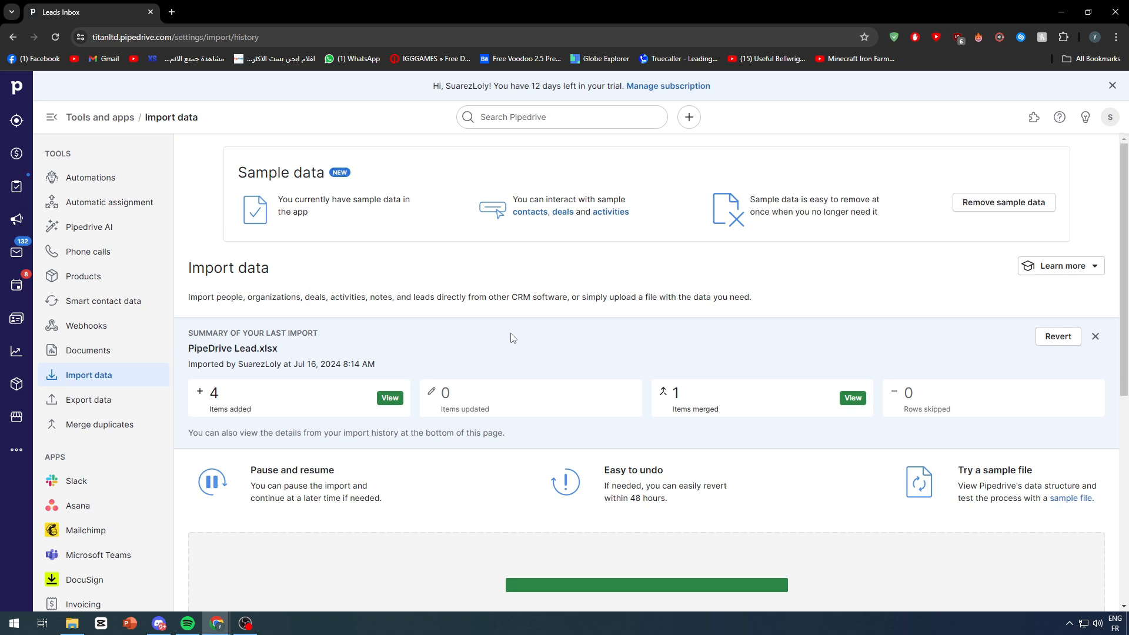